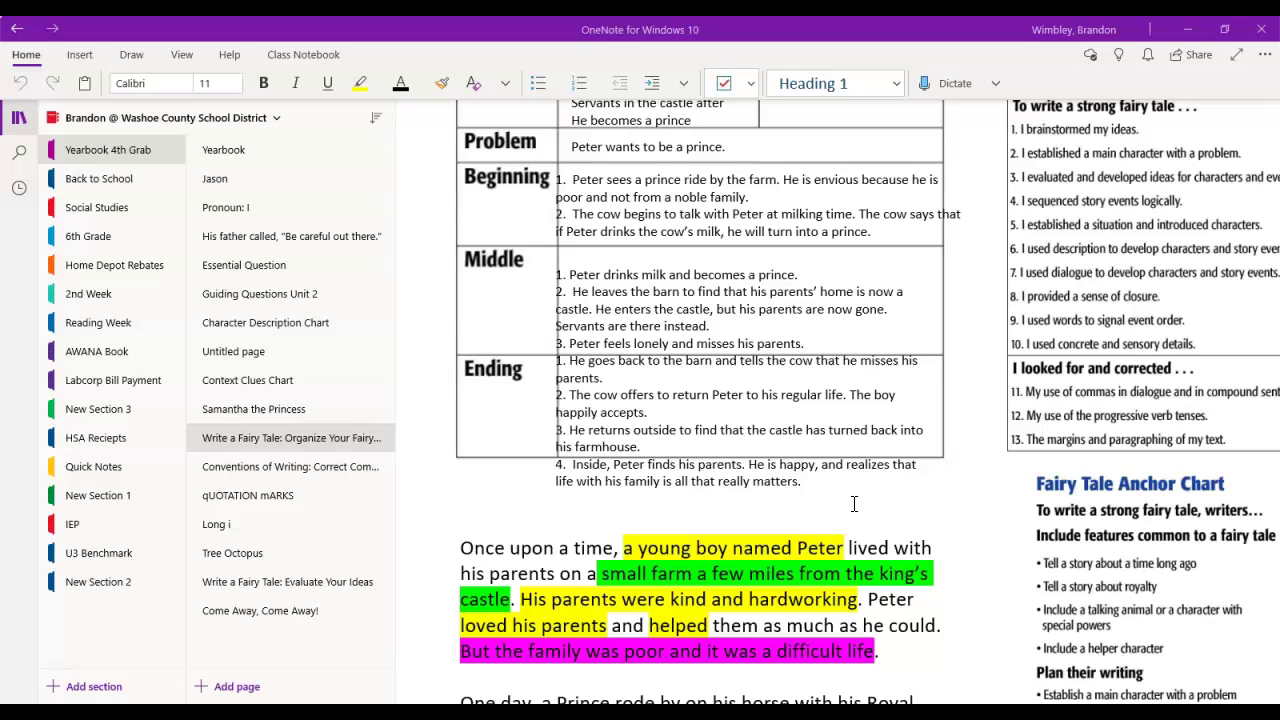
Step: Select the three 24 pt story paragraphs from 'Once' to 'said Peter.' below the plan table
scroll(854, 503, "down", 5)
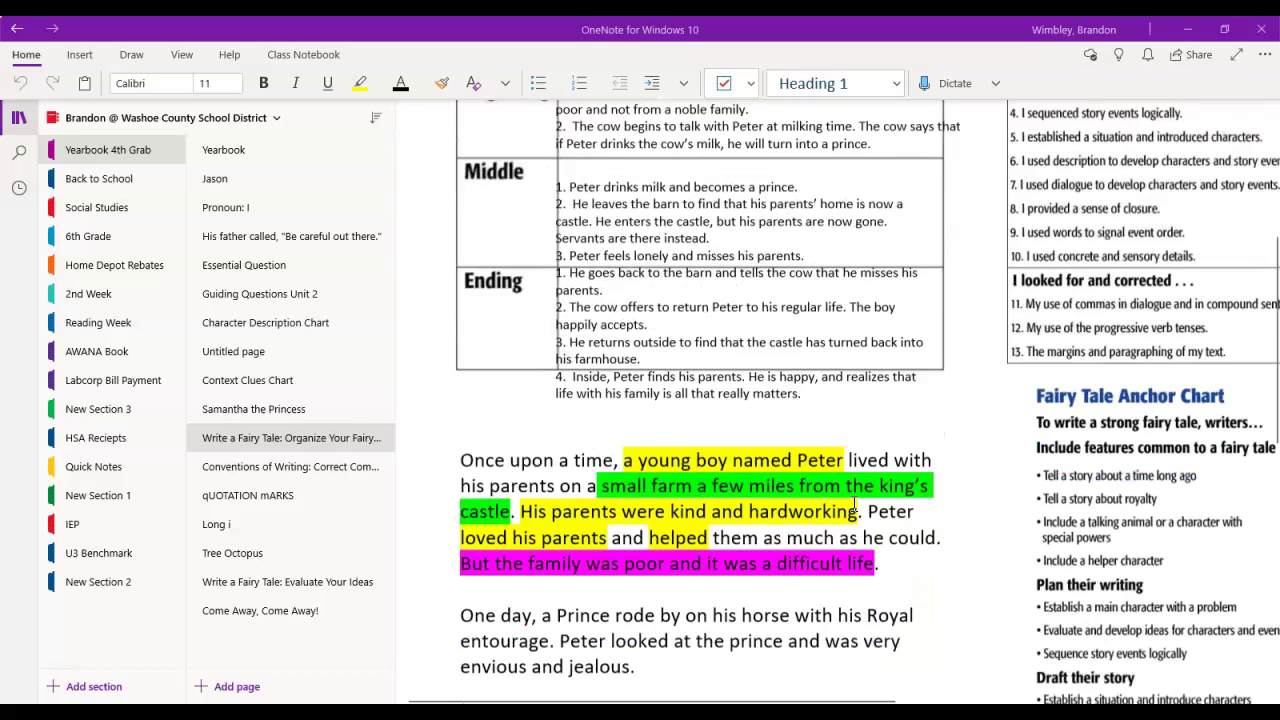
left_click(810, 510)
left_click_drag(810, 510, 460, 222)
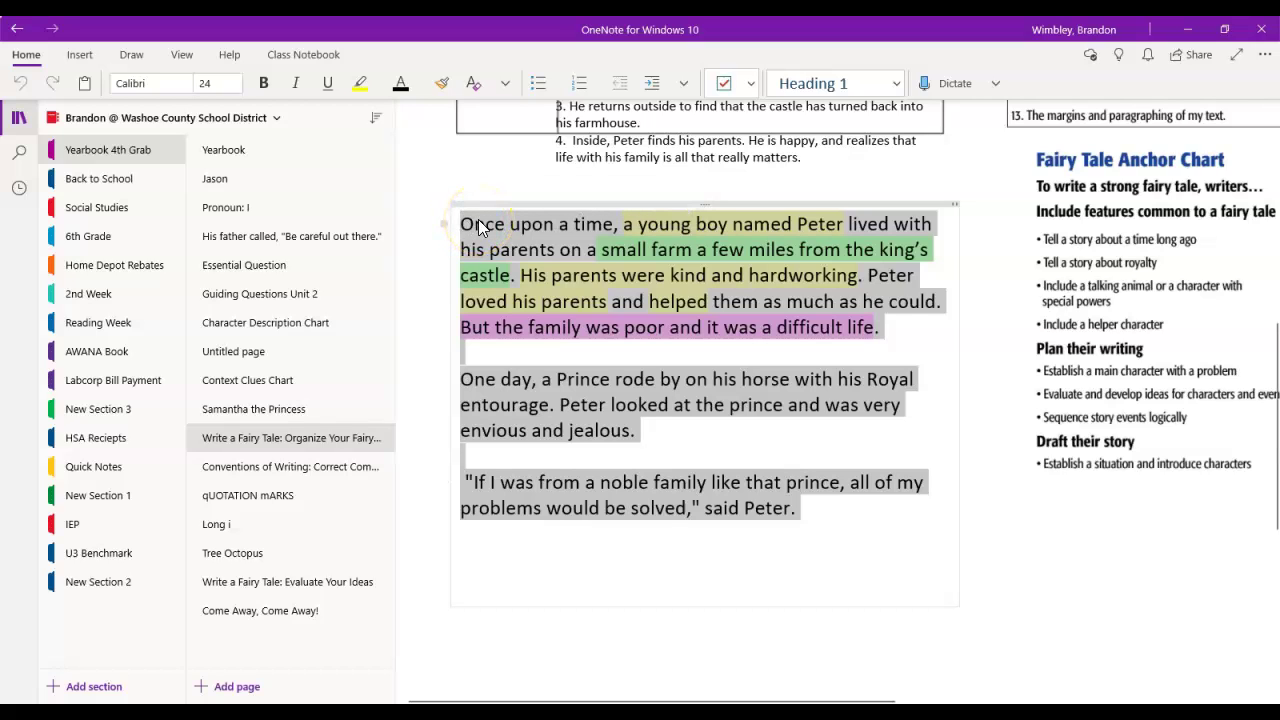
Step: Paste the fairy tale draft below the story, splitting it into two paragraphs at 'One day when'
left_click(544, 525)
key("Return")
type("Once upon a time, a young boy named Peter lived with his parents on a small farm a few miles from the king’s castle. His parents were kind and hardworking. Peter loved his parents and helped them as much as he could. But the family was poor and it was a difficult life. One day when Peter was helping his father plow one of the fields on the farm, he saw a group of mighty horses approaching up the lane beside the farm. It was the Prince riding with his noblemen! The Prince was tall, proud, and dressed in fine clothes. Peter felt ashamed of his old, worn clothes. He wished he could be a prince!")
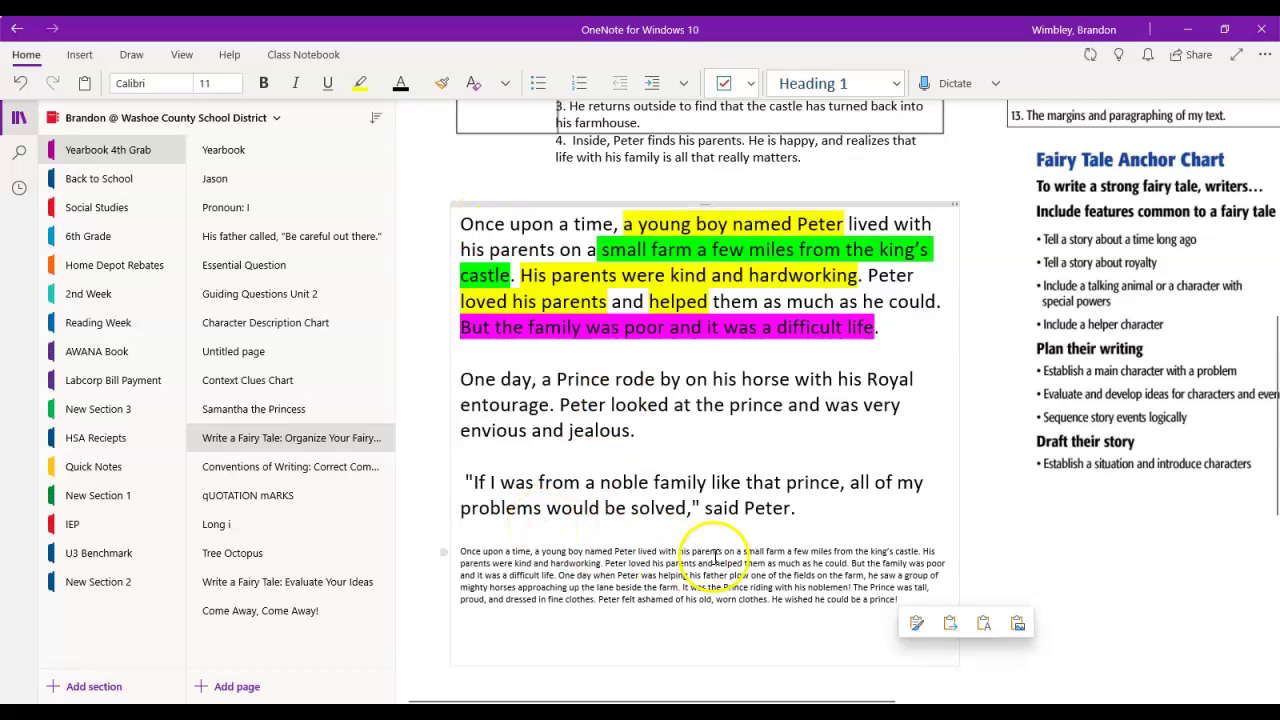
left_click(553, 577)
key("Return")
key("Return")
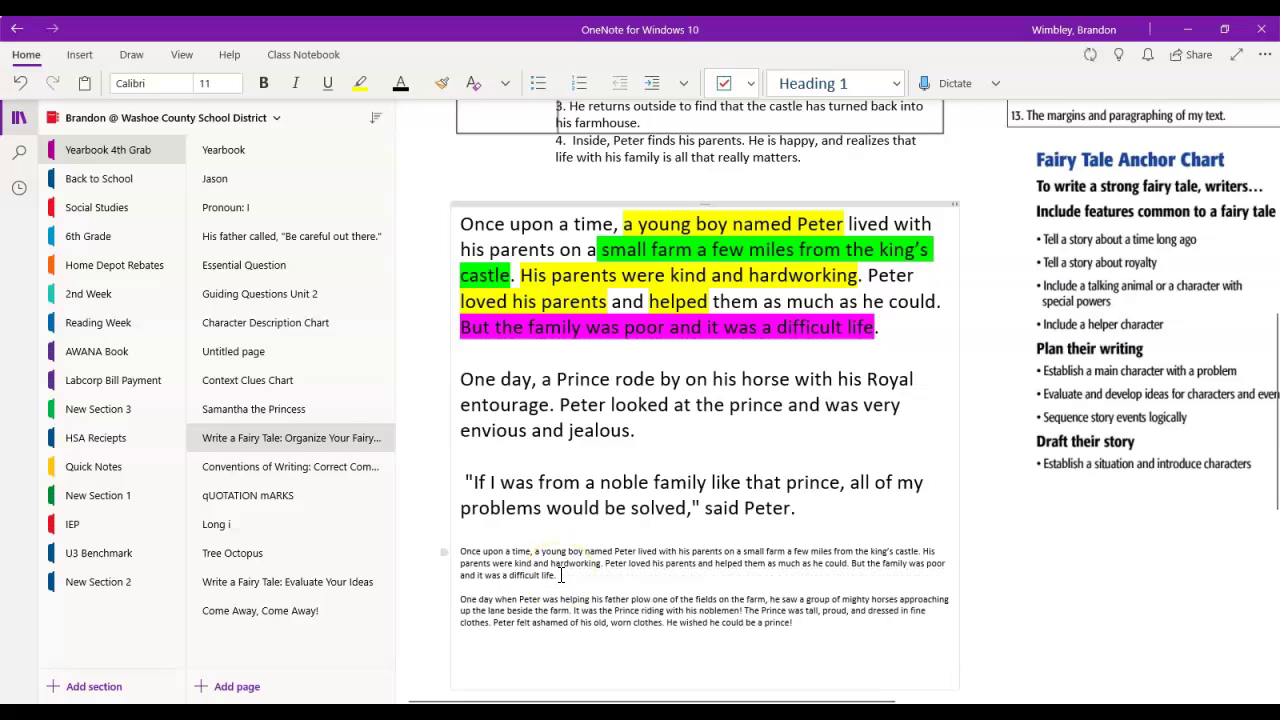
Step: Set both pasted draft paragraphs to 24 pt font size
left_click_drag(808, 623, 449, 537)
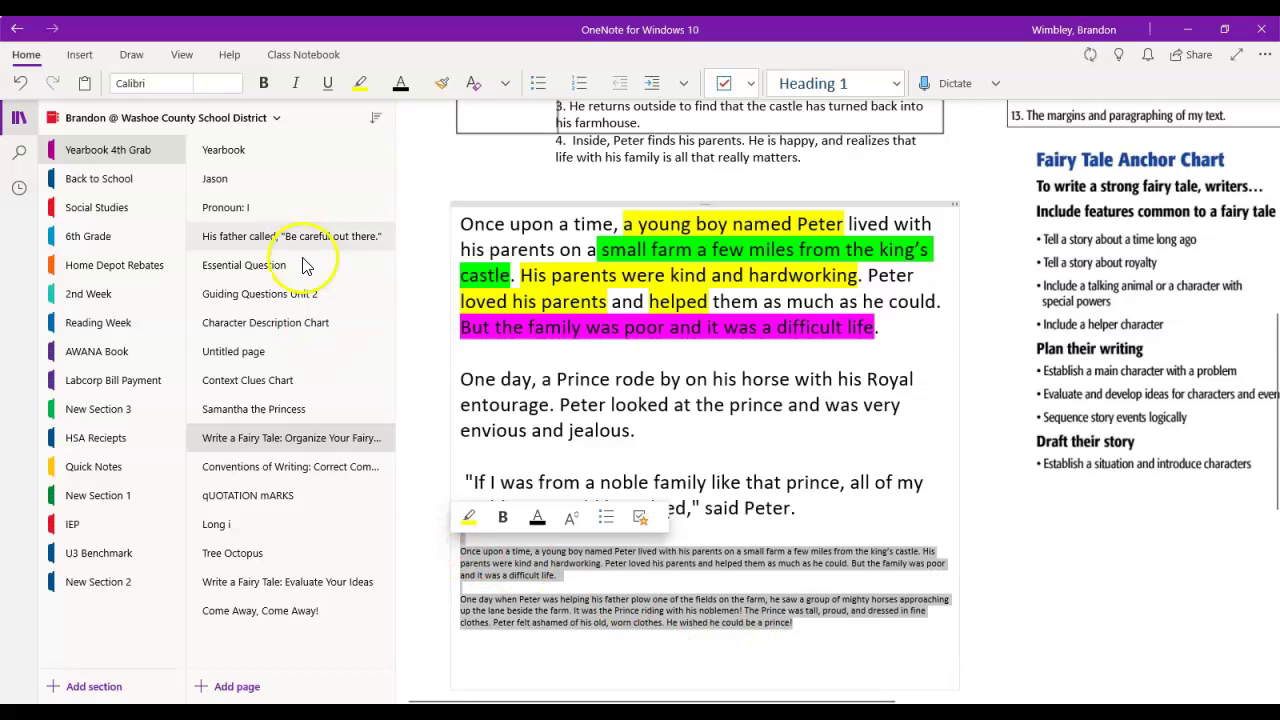
left_click(205, 80)
type("12")
key("Return")
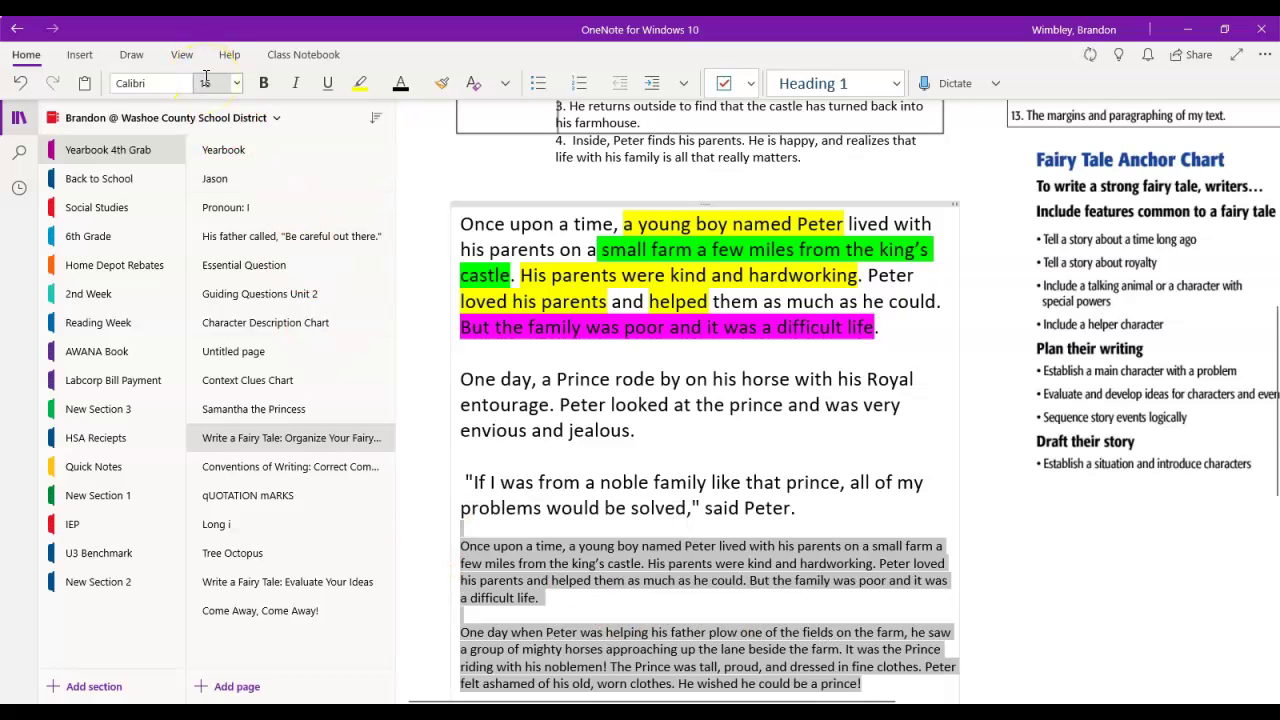
type("24")
key("Return")
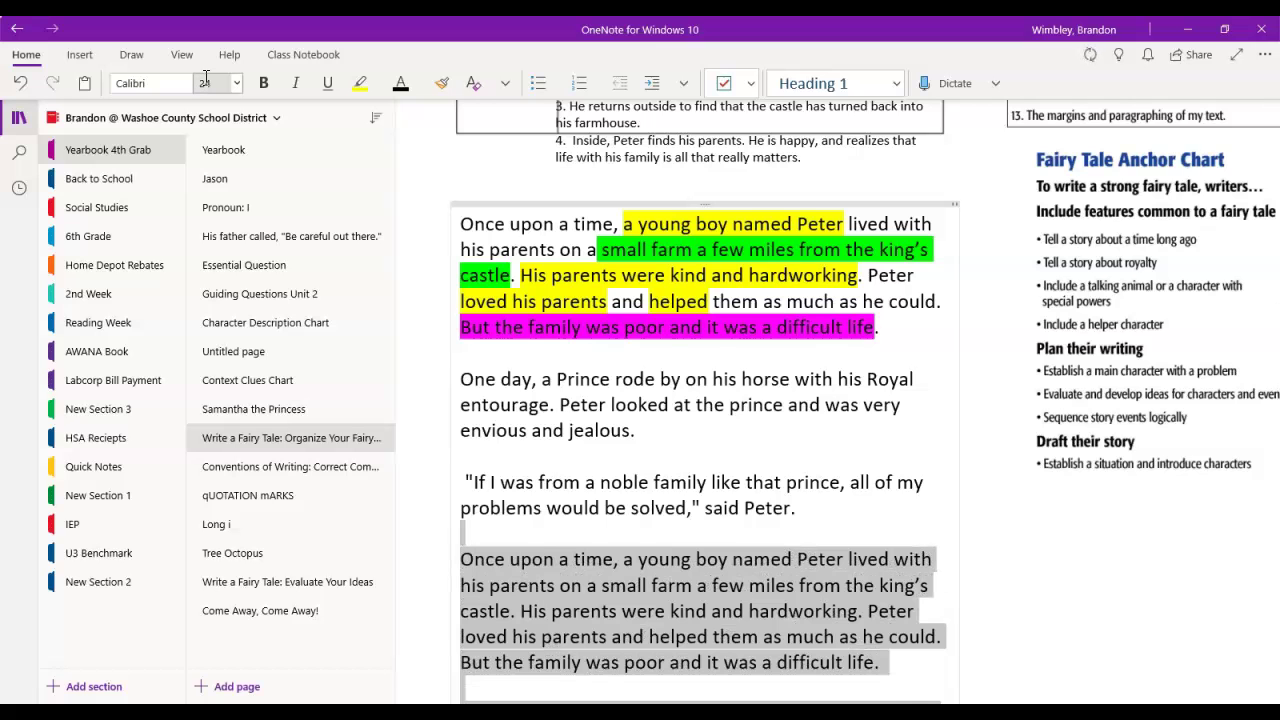
scroll(727, 472, "down", 2)
scroll(594, 300, "down", 2)
left_click(600, 335)
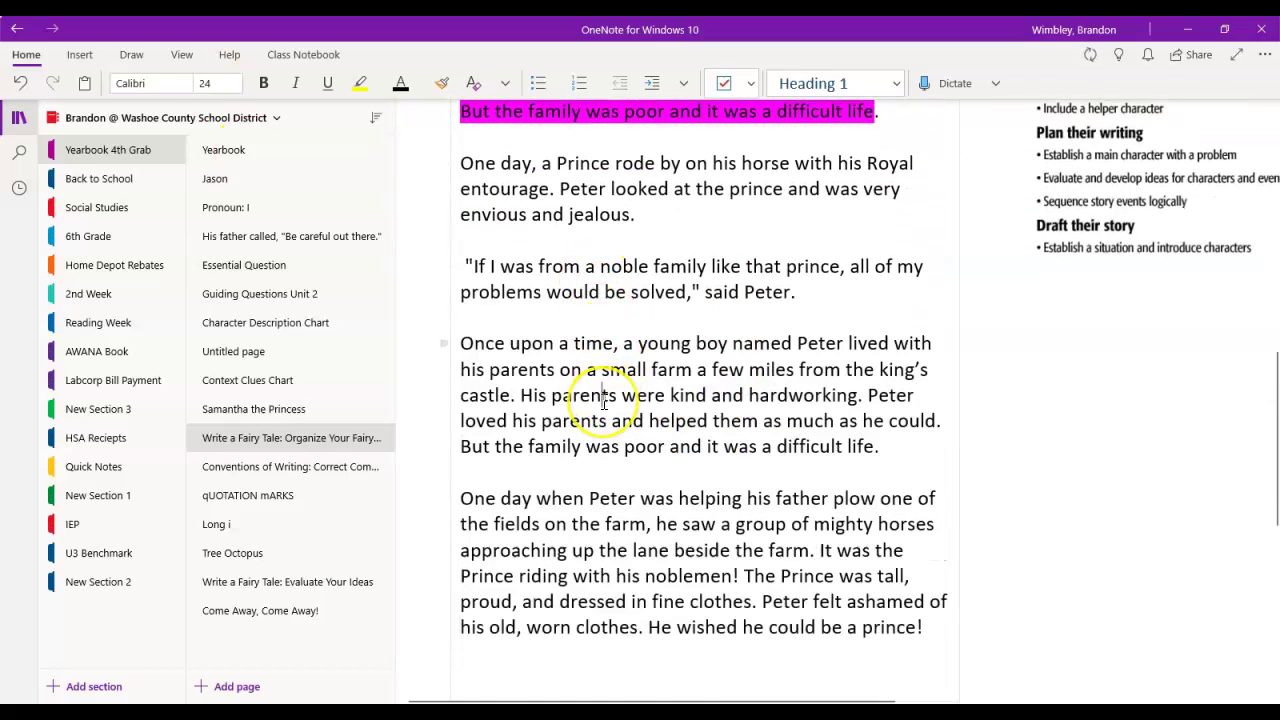
Step: Insert an underscore divider line under the quote, keeping the draft directly beneath it
left_click(620, 376)
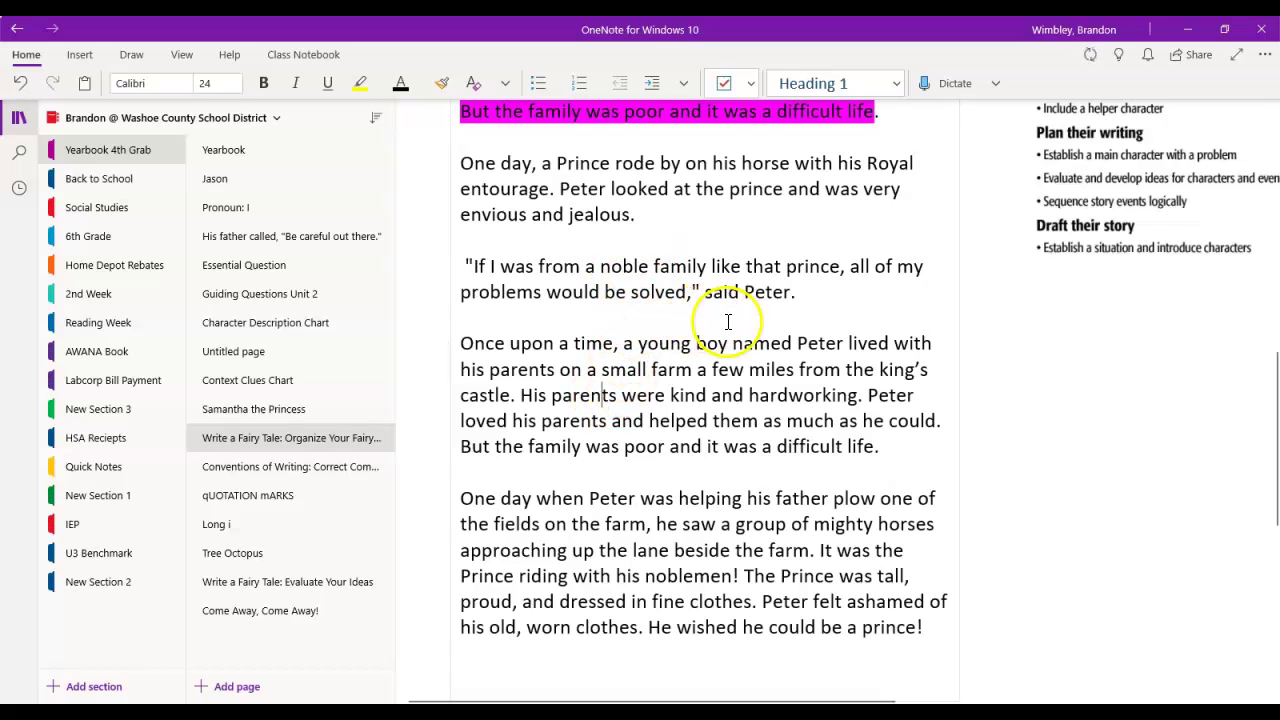
scroll(740, 315, "up", 1)
scroll(746, 330, "up", 3)
scroll(735, 345, "down", 3)
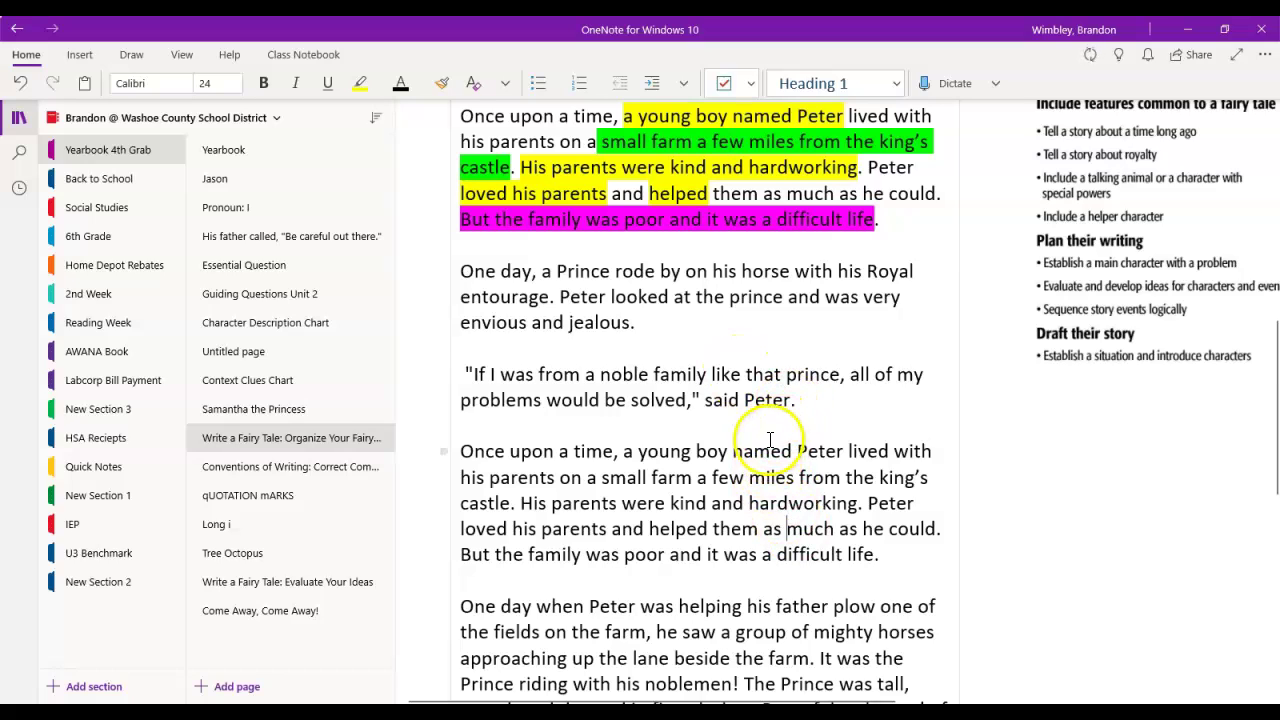
left_click(645, 424)
type("_")
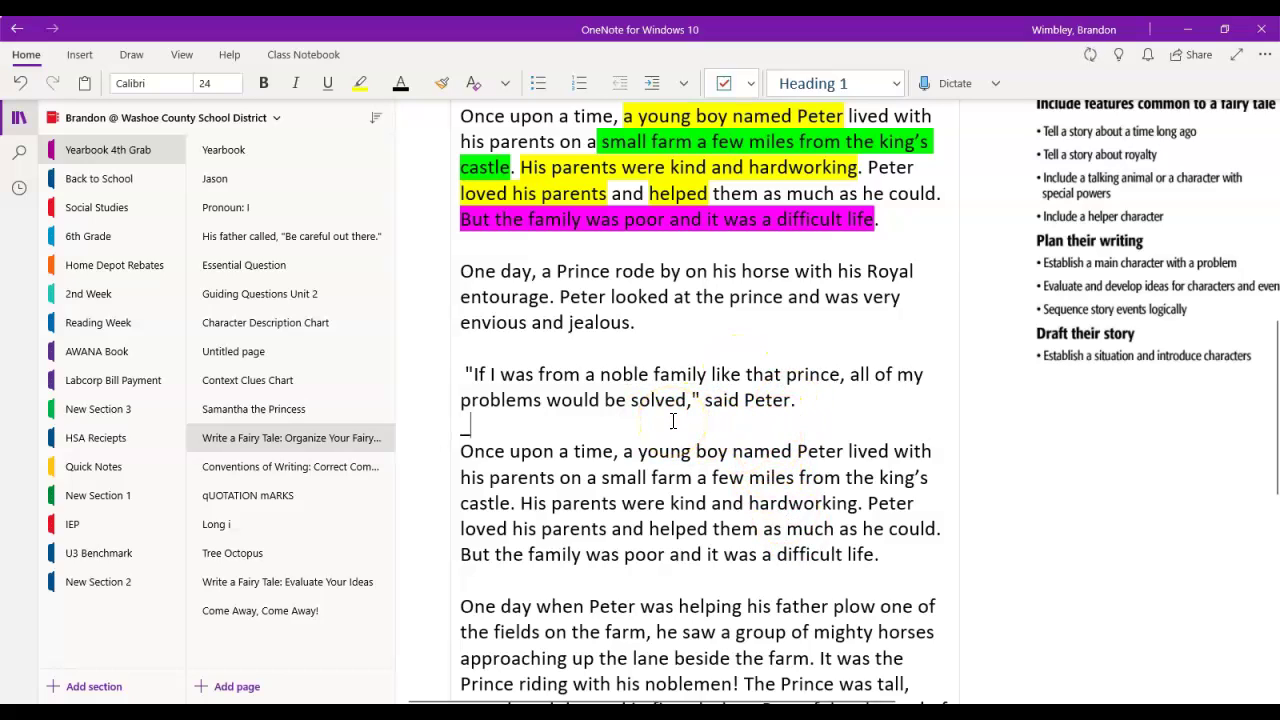
type("____________")
key("Return")
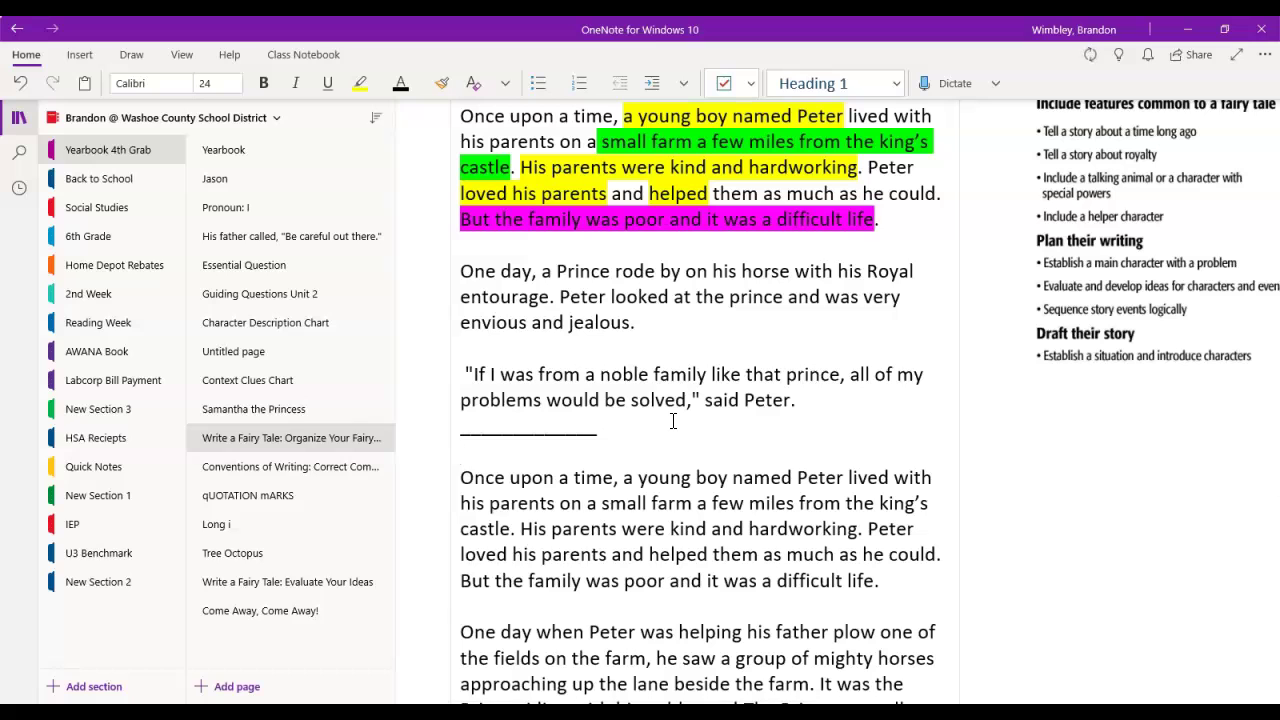
key("Delete")
Step: Select both pasted draft paragraphs below the divider
scroll(677, 423, "down", 2)
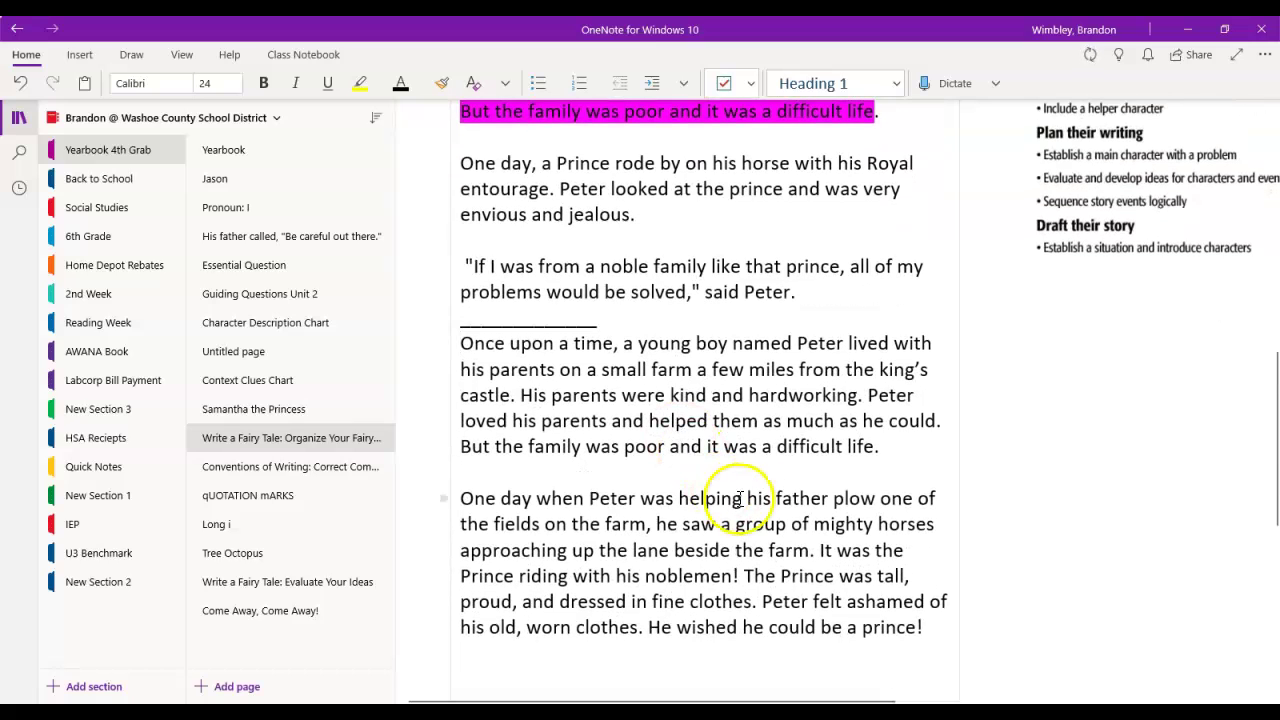
left_click_drag(640, 214, 471, 160)
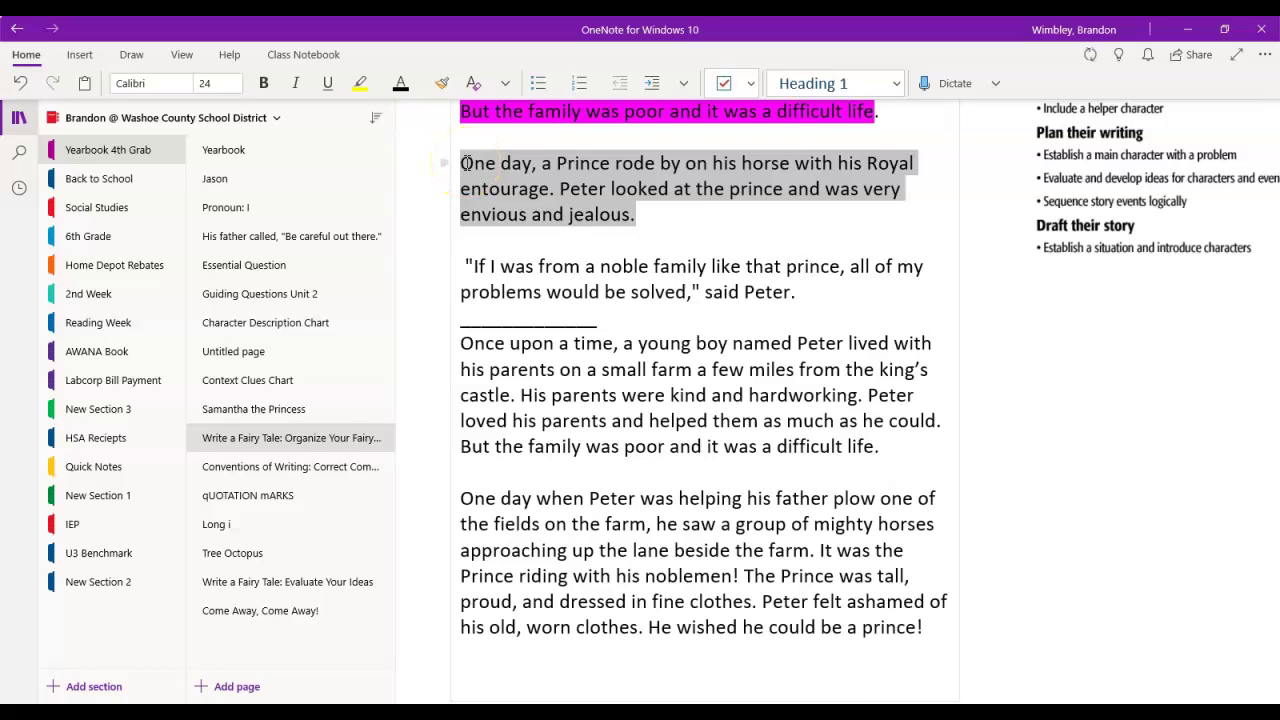
left_click_drag(466, 500, 564, 500)
left_click(594, 210)
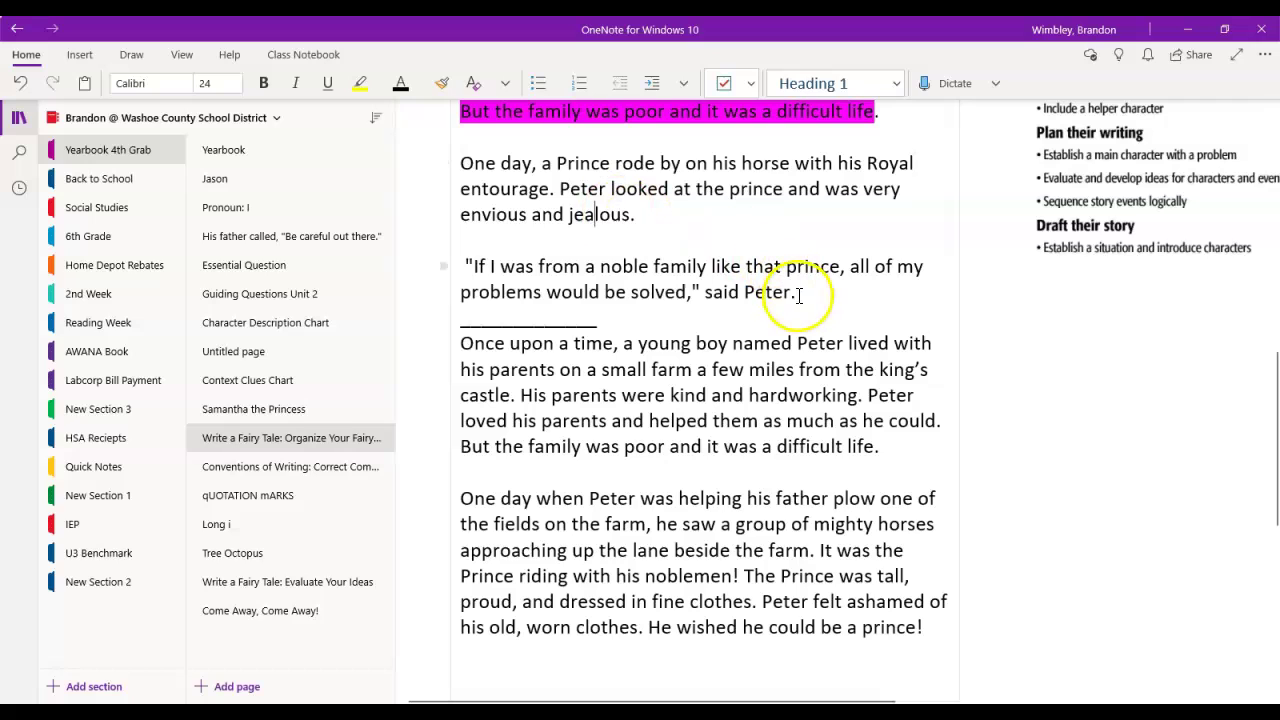
left_click_drag(462, 343, 924, 628)
left_click(988, 608)
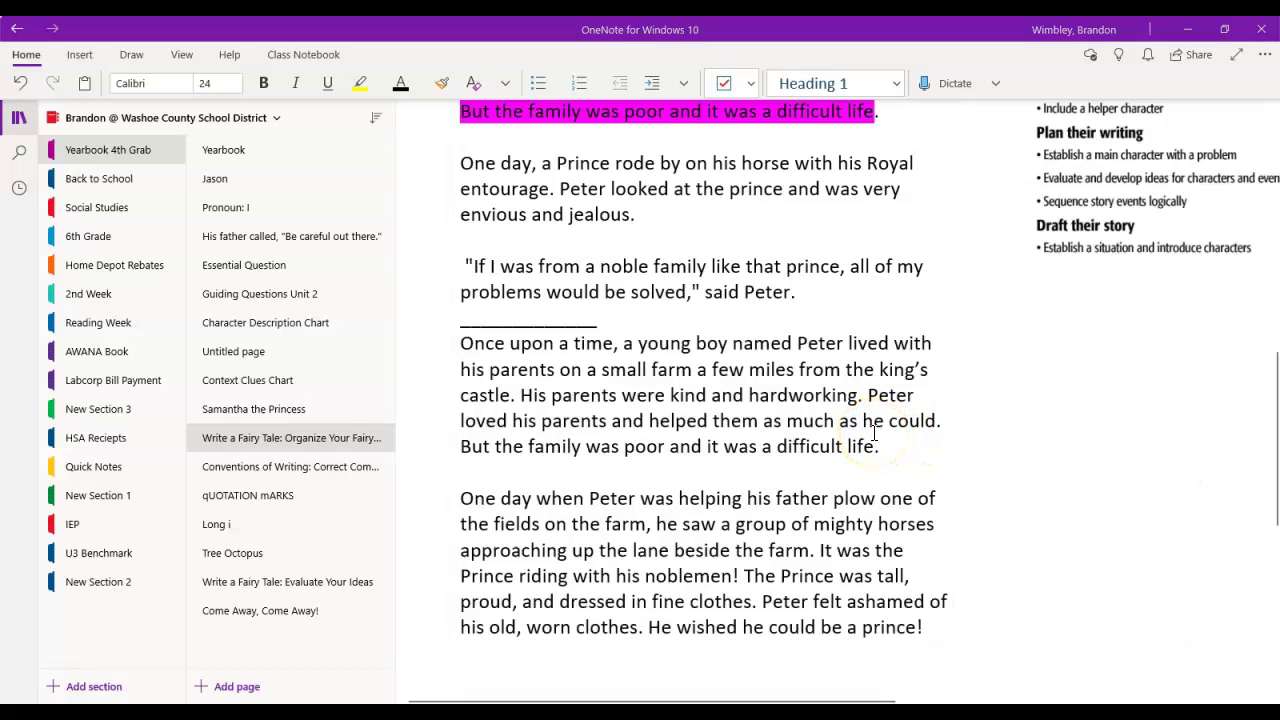
scroll(868, 425, "down", 2)
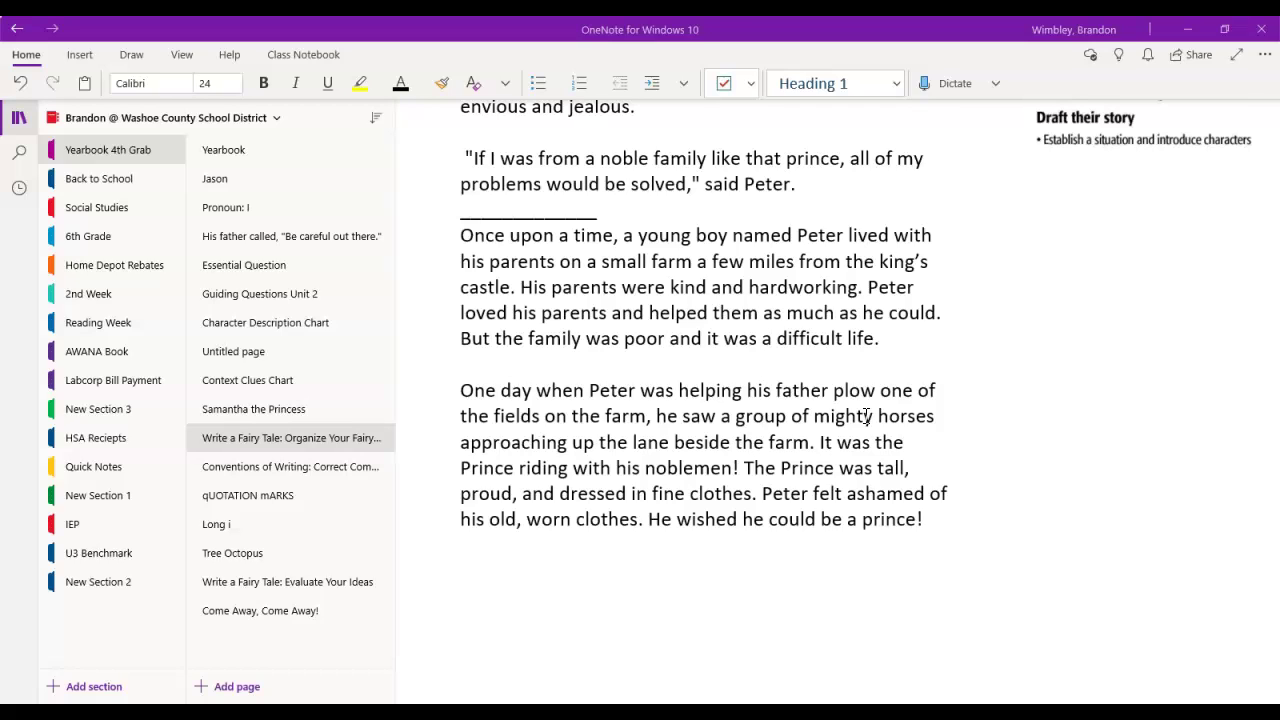
scroll(866, 416, "up", 15)
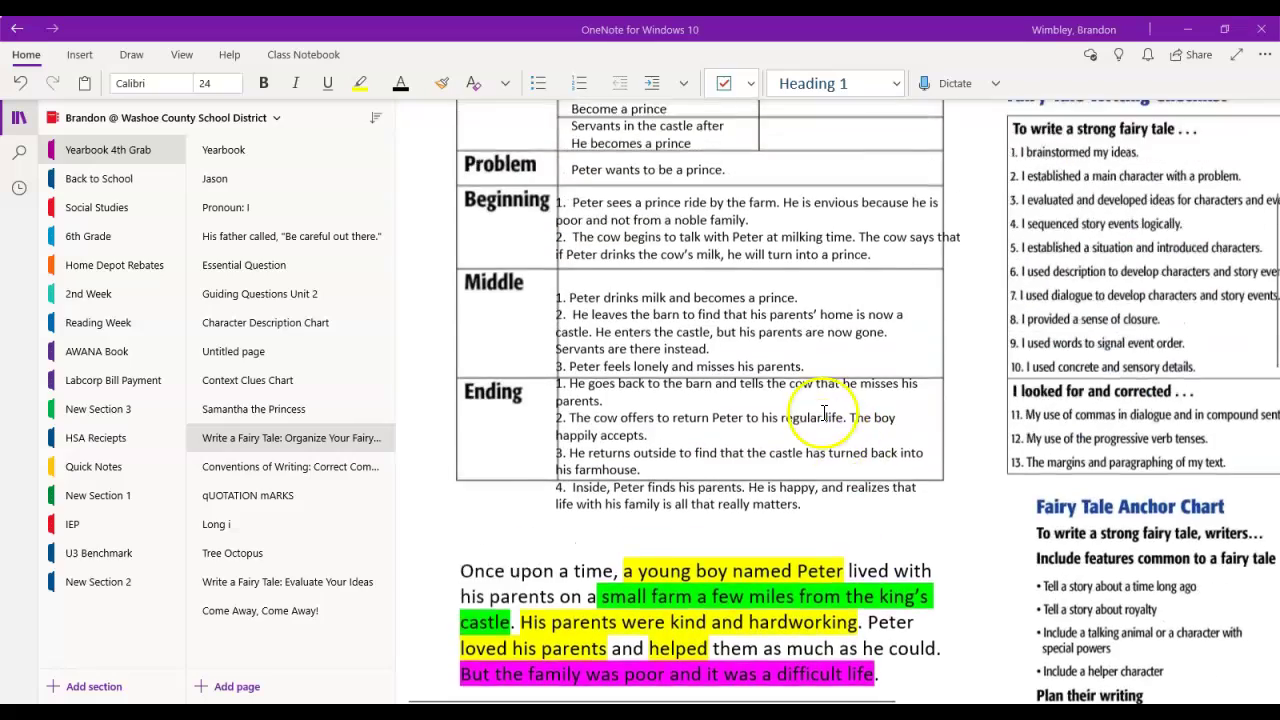
left_click_drag(929, 330, 590, 340)
left_click(600, 357)
scroll(680, 370, "down", 4)
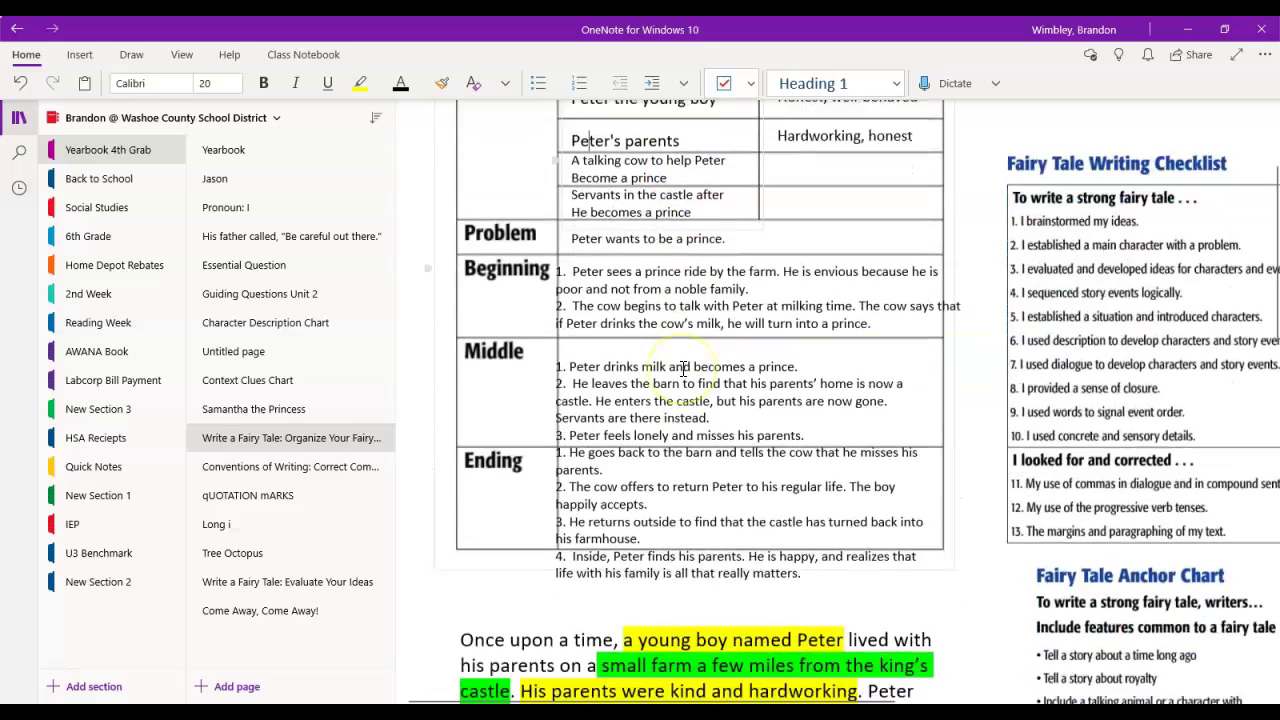
scroll(683, 370, "down", 5)
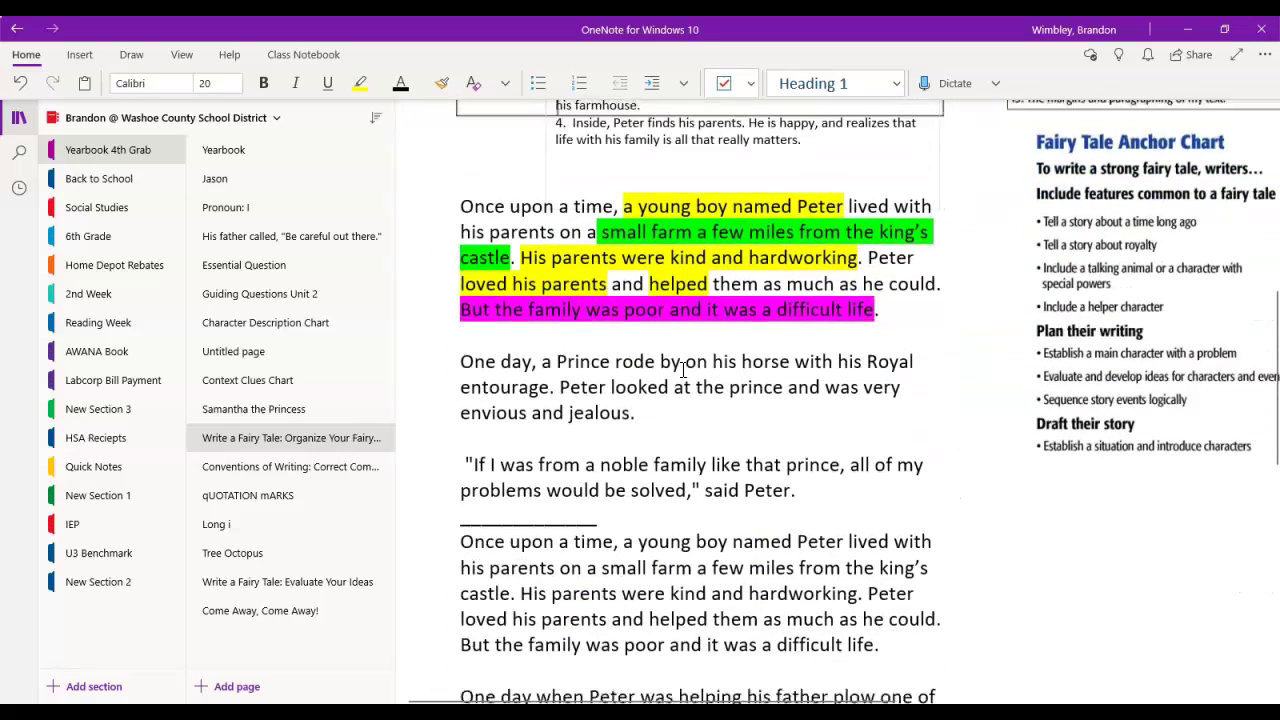
left_click(682, 371)
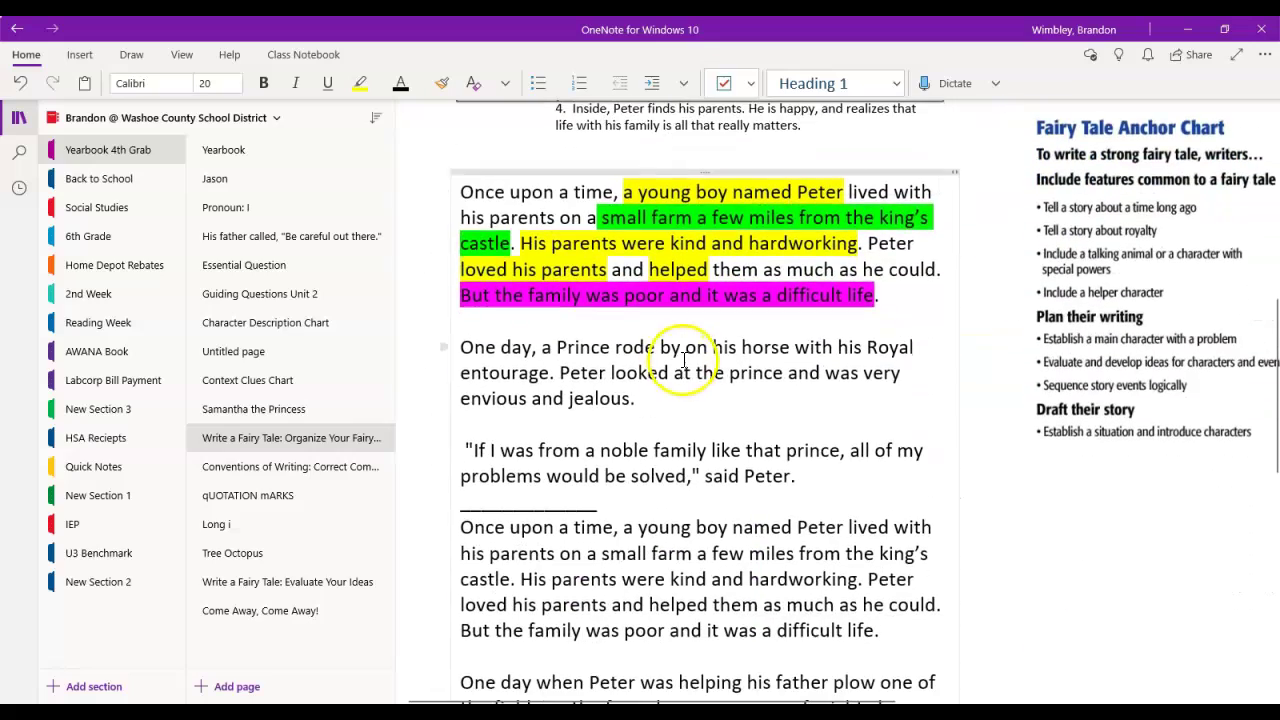
scroll(690, 363, "down", 2)
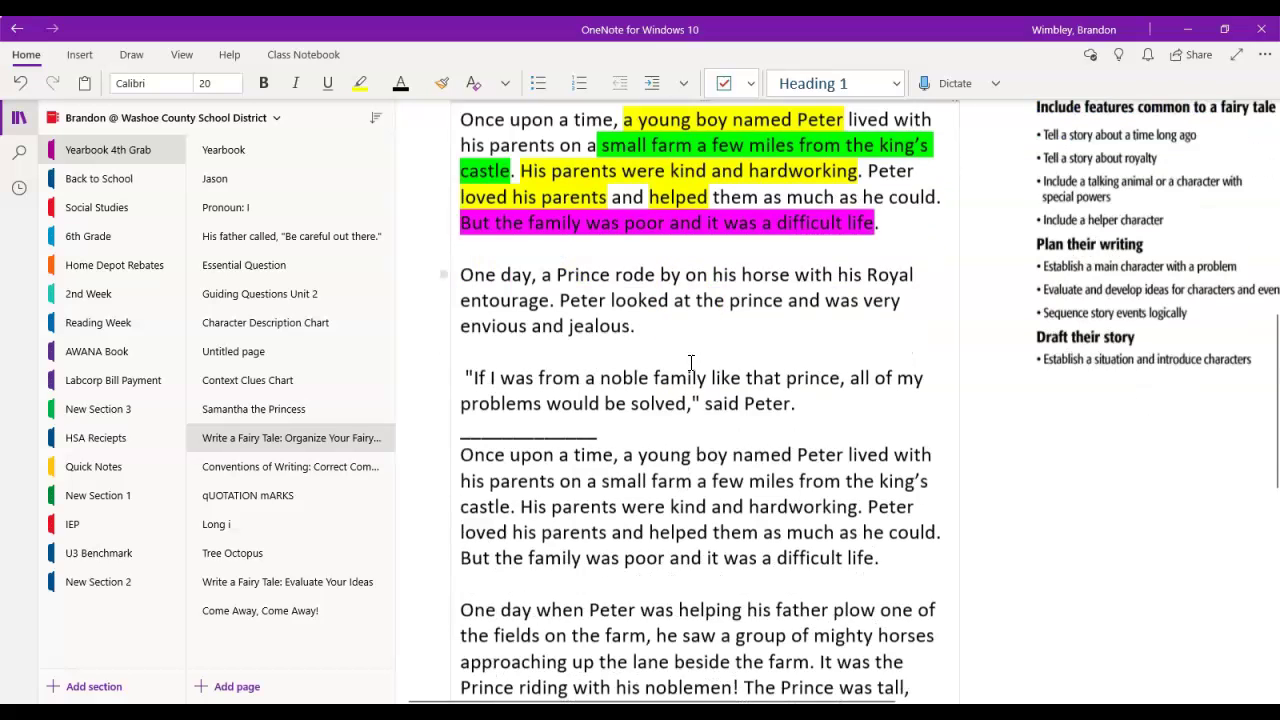
scroll(691, 364, "down", 2)
scroll(692, 365, "down", 1)
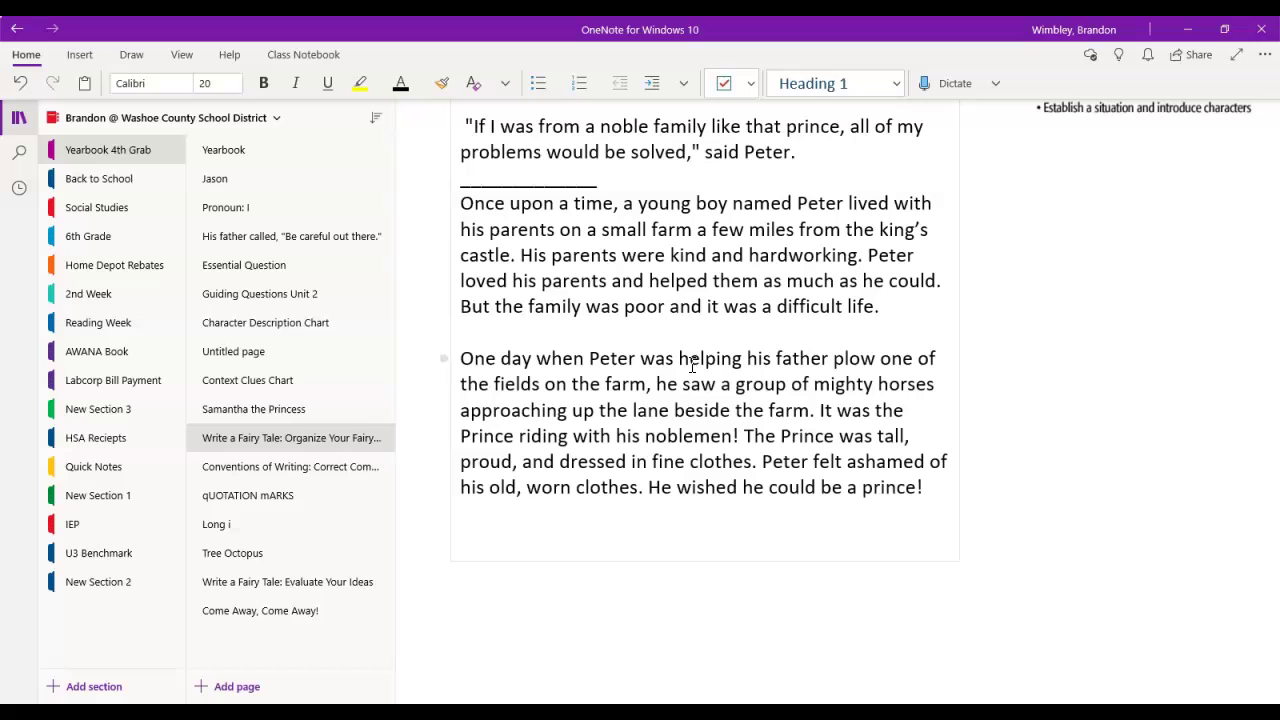
Step: Highlight 'he saw a group… beside the farm' in yellow, then select 'mighty horses'
mouse_move(462, 358)
left_mouse_down()
mouse_move(640, 366)
mouse_move(668, 386)
mouse_move(822, 410)
mouse_move(810, 410)
left_mouse_up()
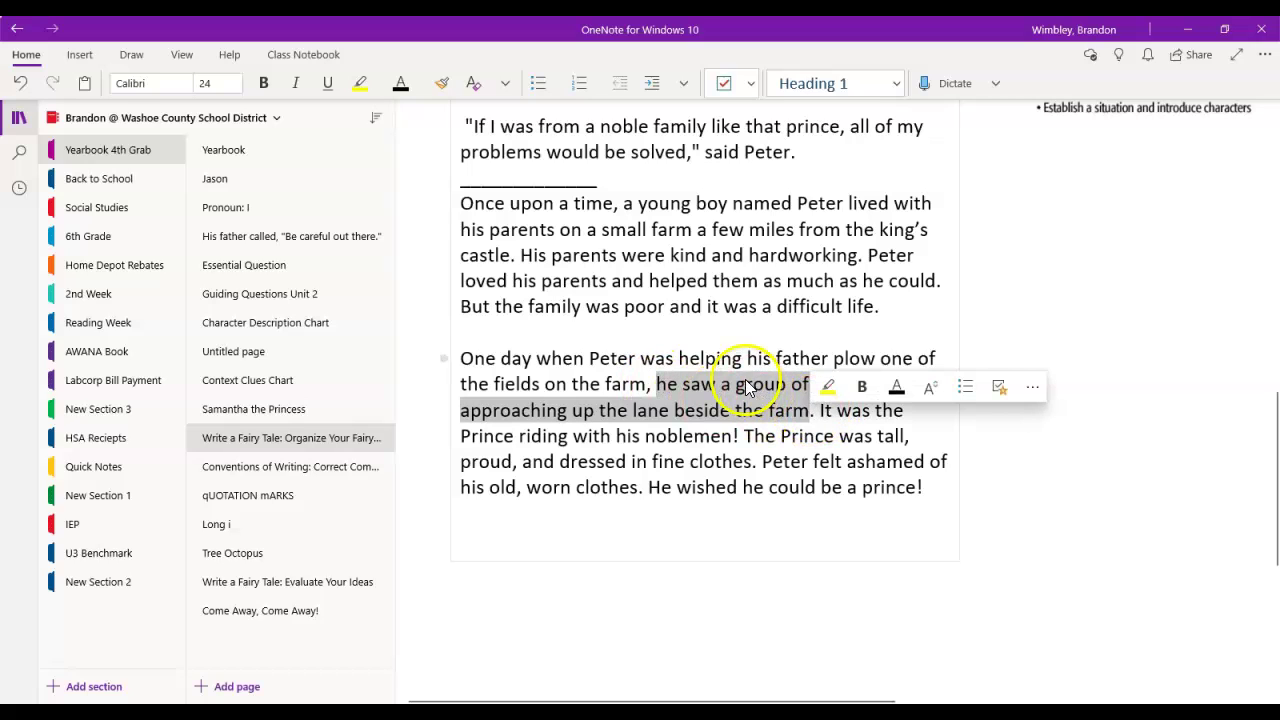
left_click(826, 382)
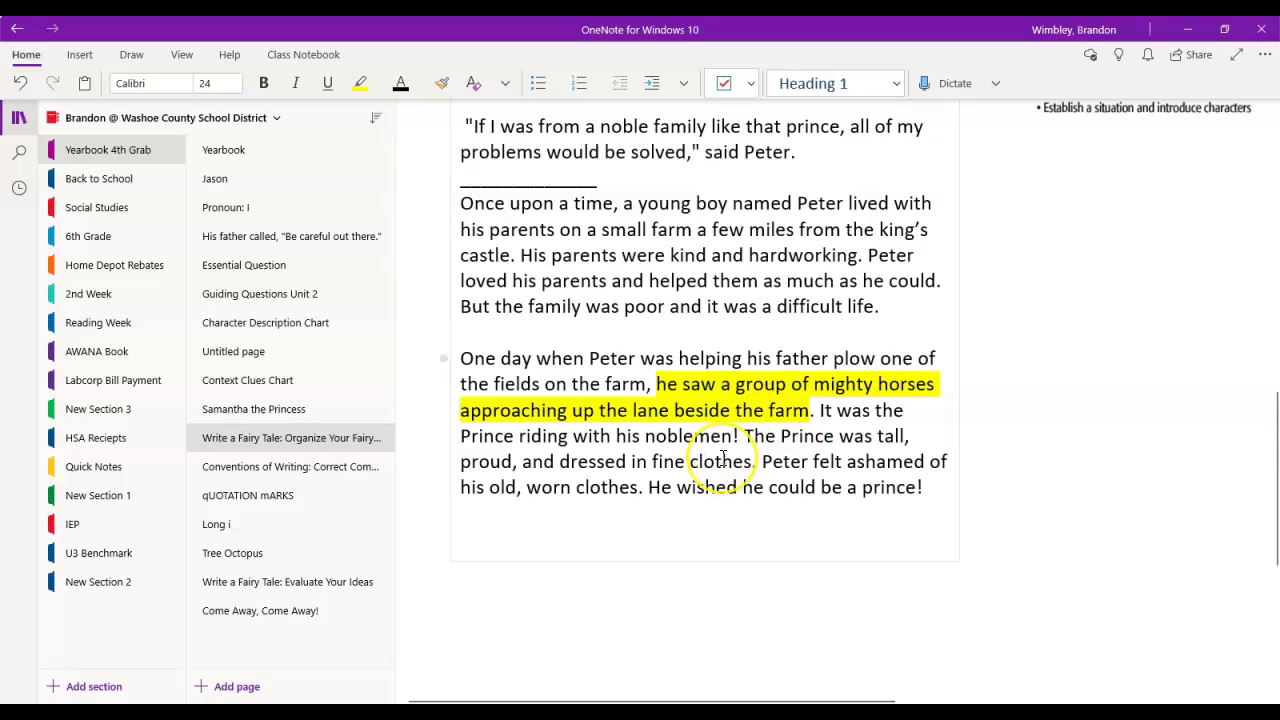
left_click_drag(814, 384, 936, 385)
Step: Bold the words 'mighty horses', 'tall', 'proud' and 'fine clothes'
key("ctrl+b")
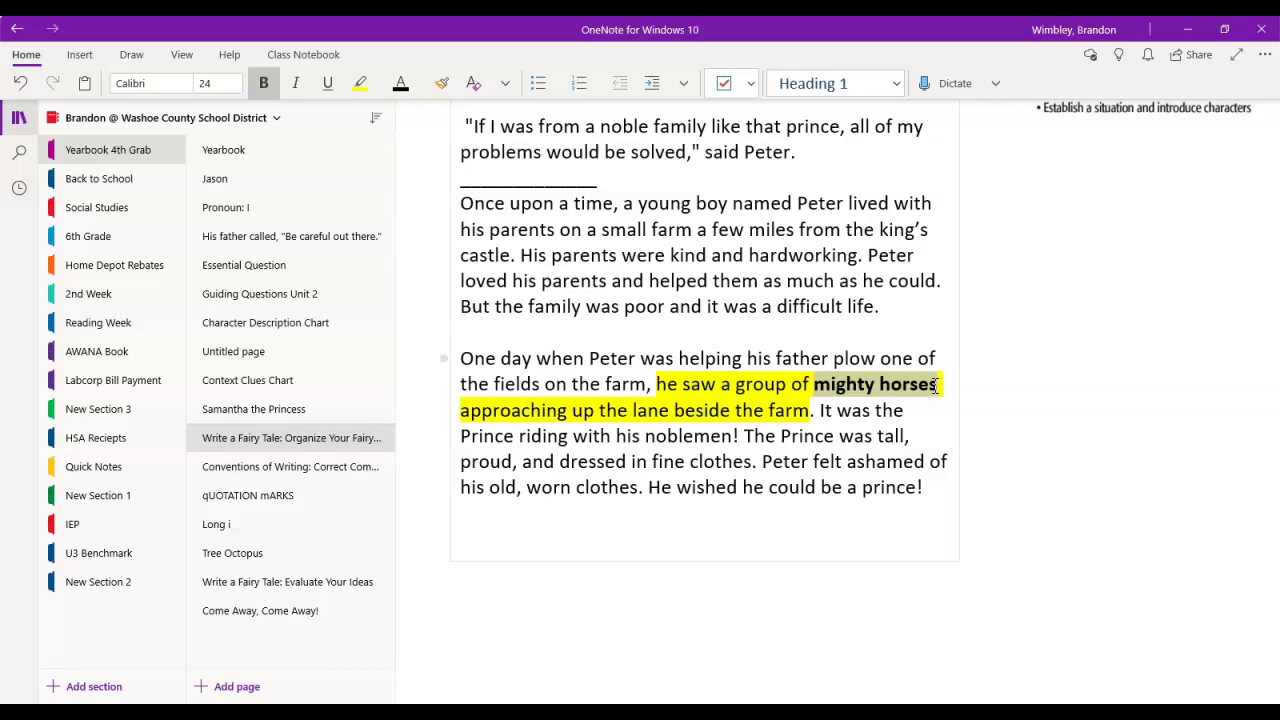
left_click(885, 436)
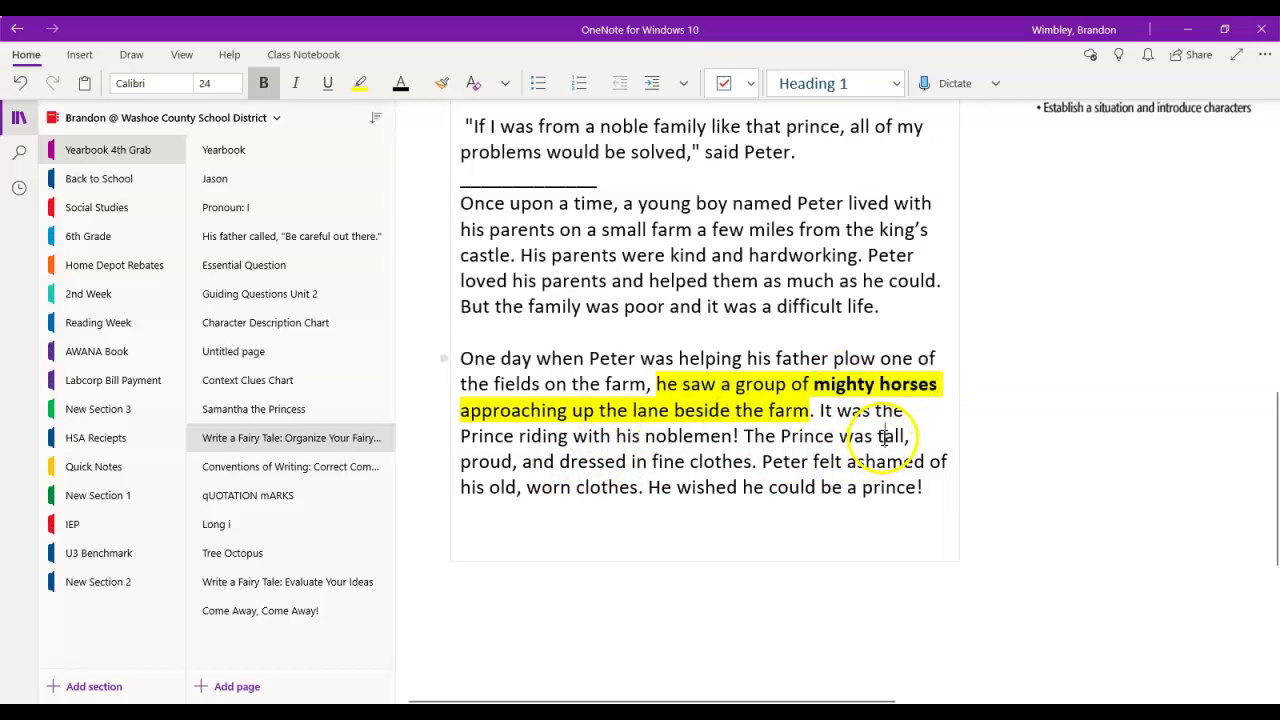
double_click(885, 436)
key("ctrl+b")
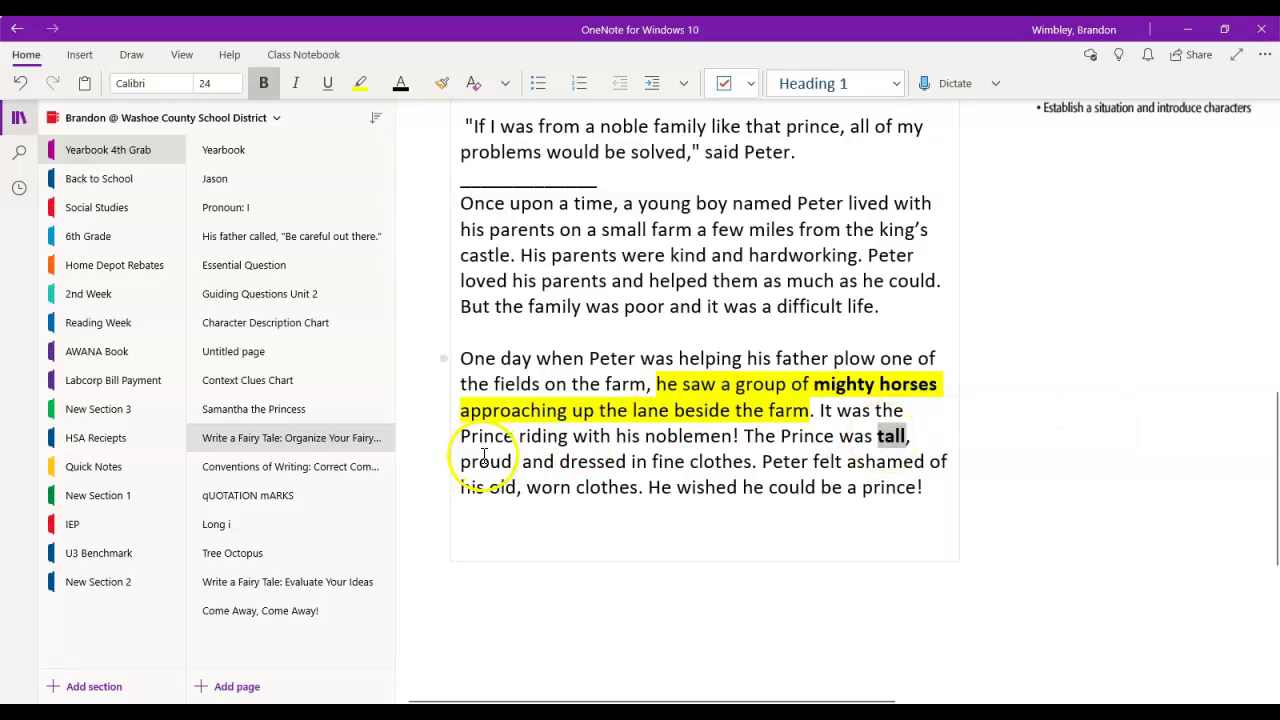
double_click(484, 459)
key("ctrl+b")
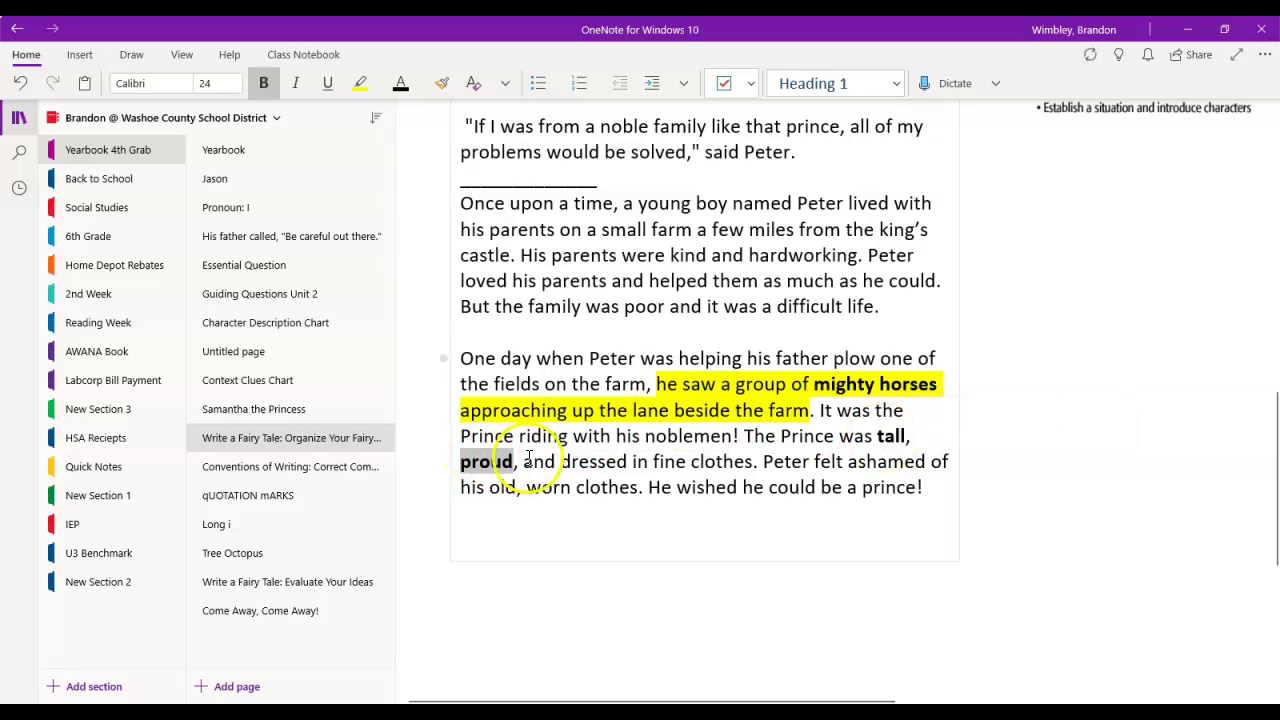
left_click_drag(653, 461, 752, 461)
key("ctrl+b")
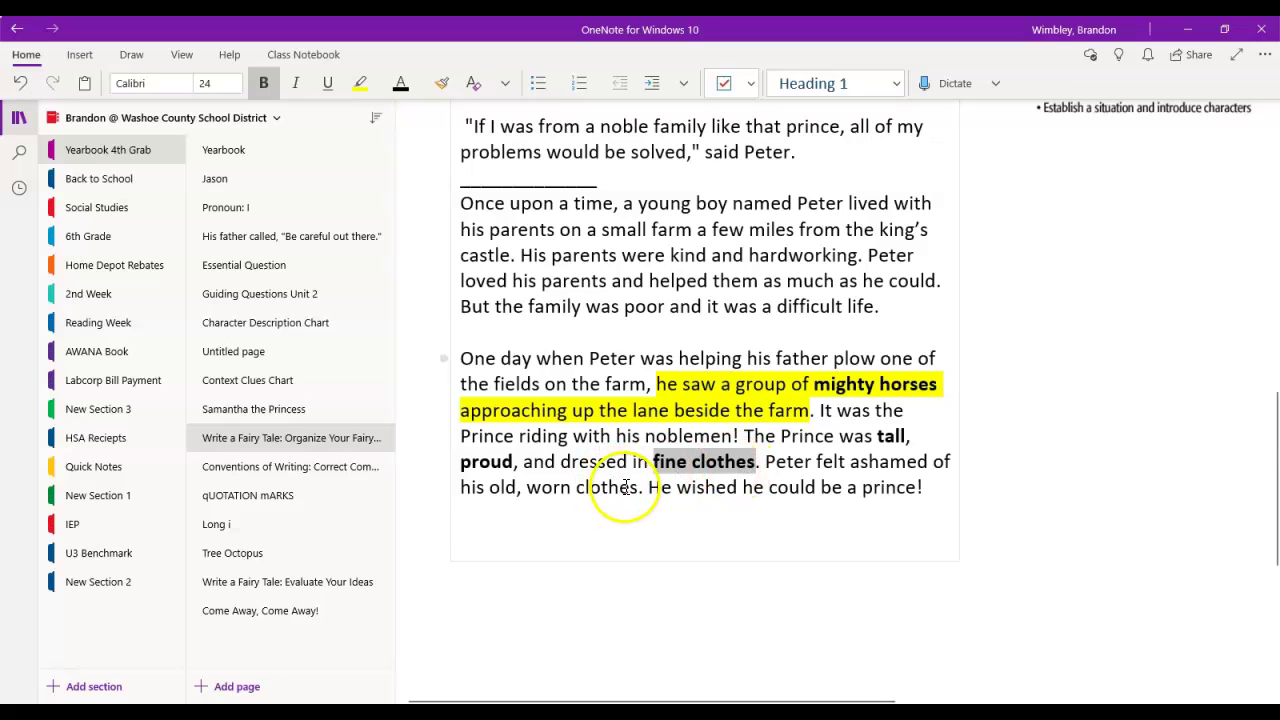
Step: Underline 'old, worn clothes' and 'ashamed'
left_click_drag(611, 487, 493, 490)
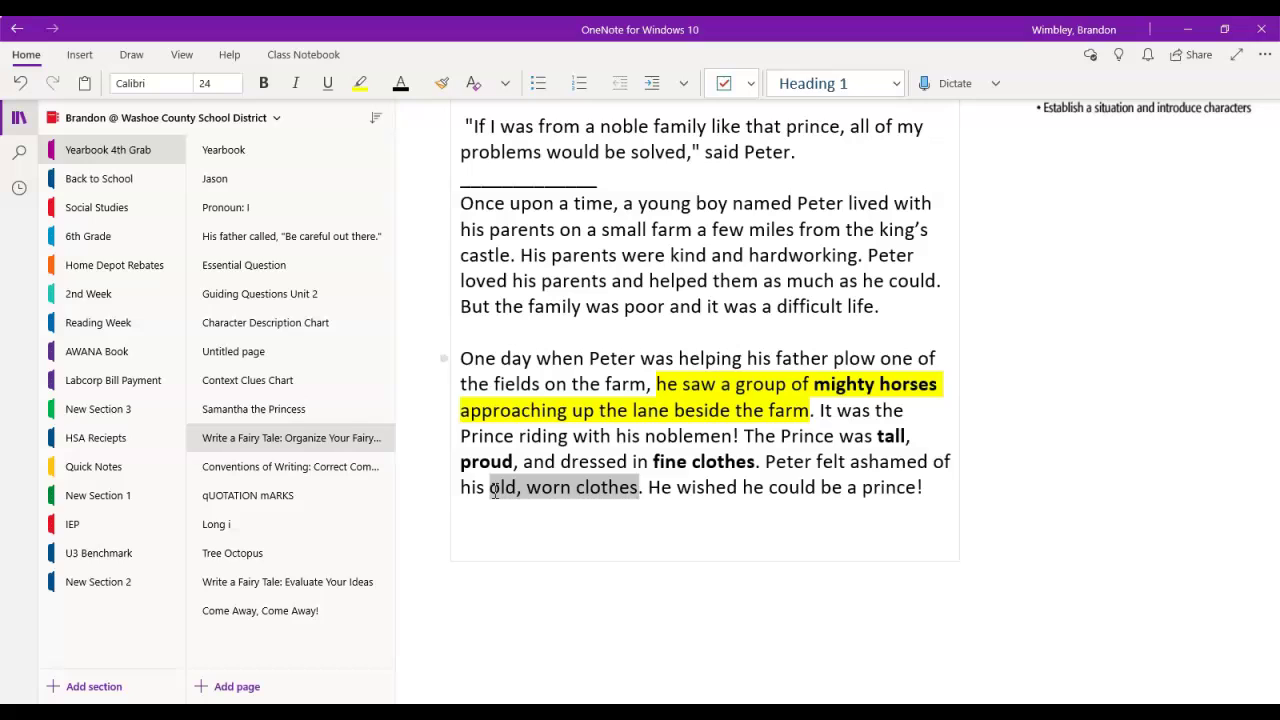
key("ctrl+u")
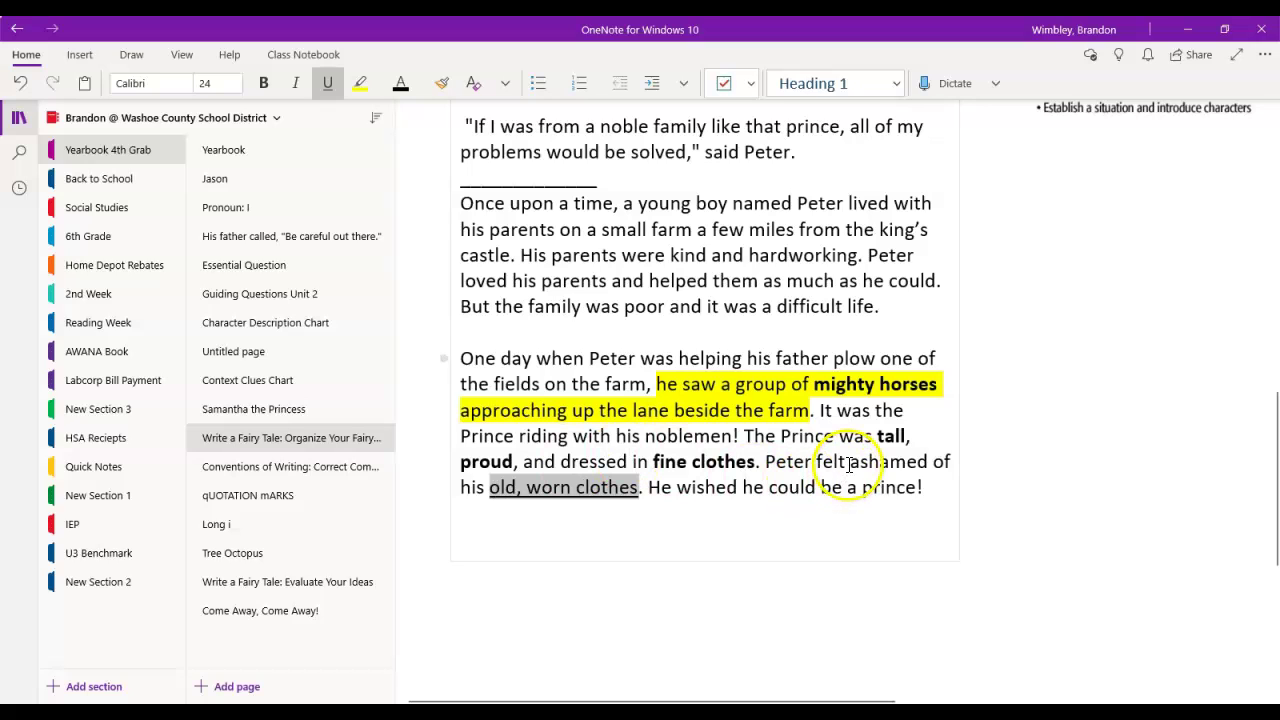
left_click_drag(851, 462, 926, 465)
key("ctrl+u")
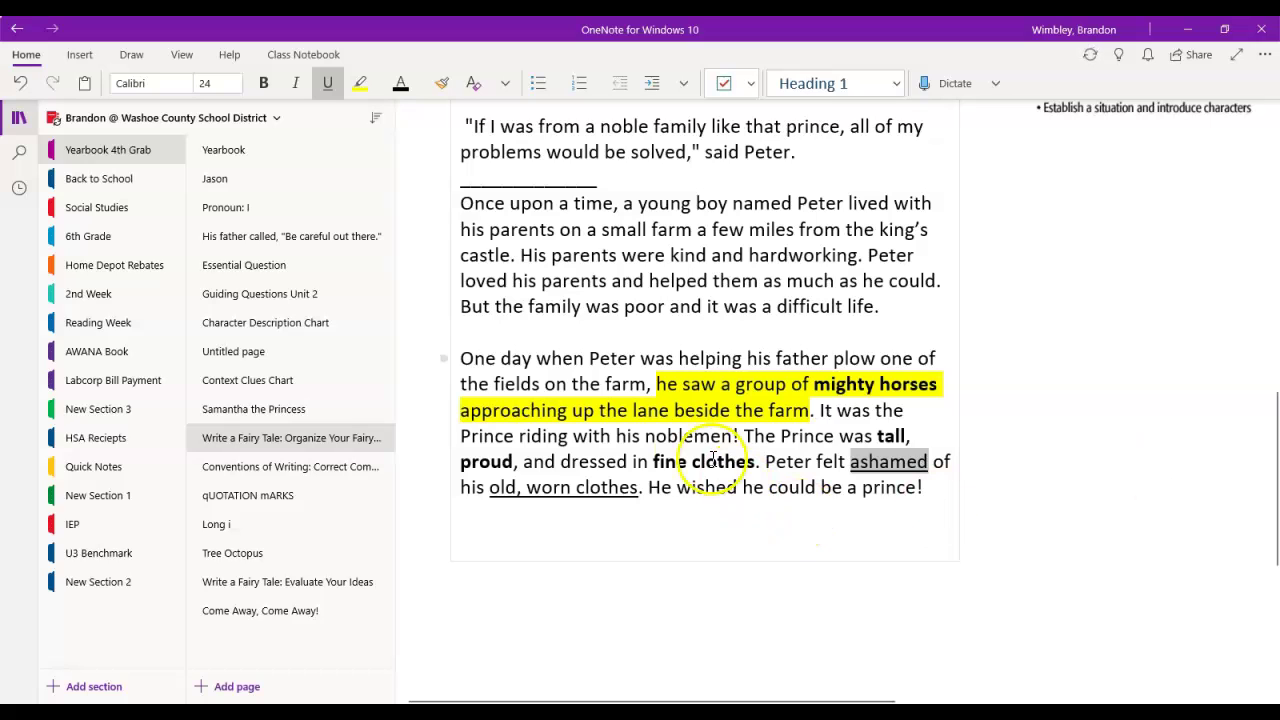
double_click(662, 463)
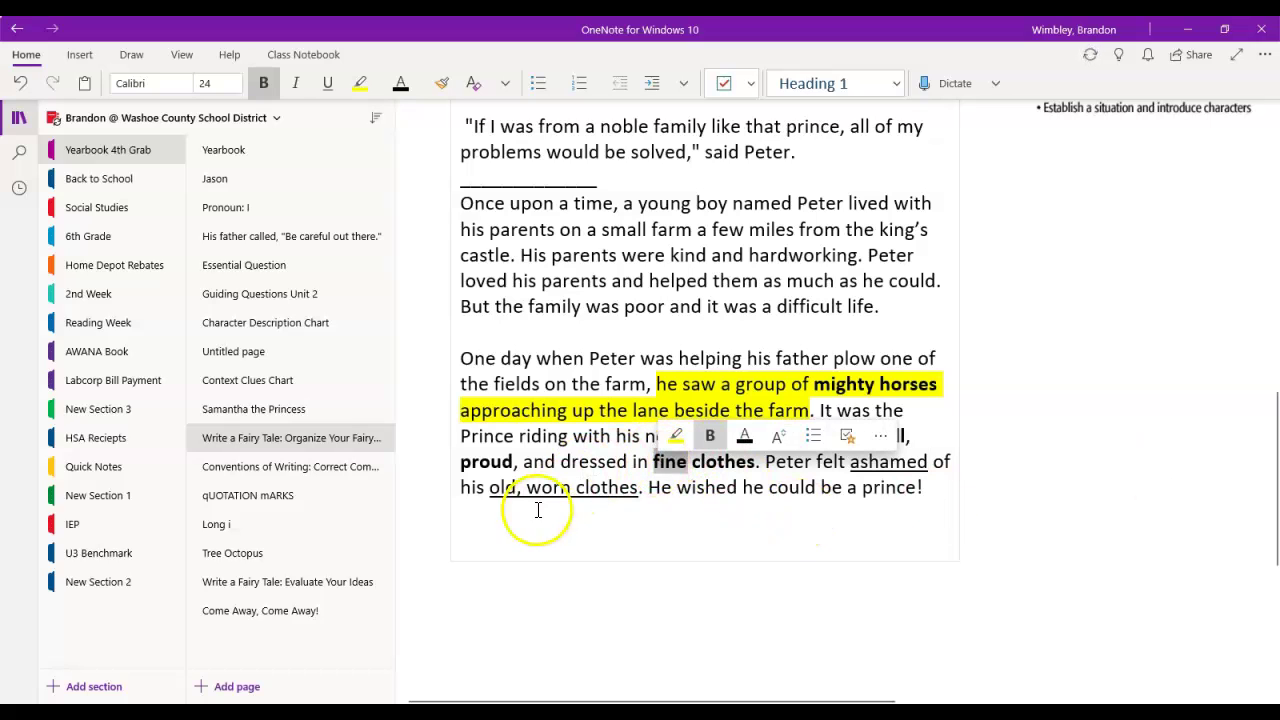
left_click(511, 487)
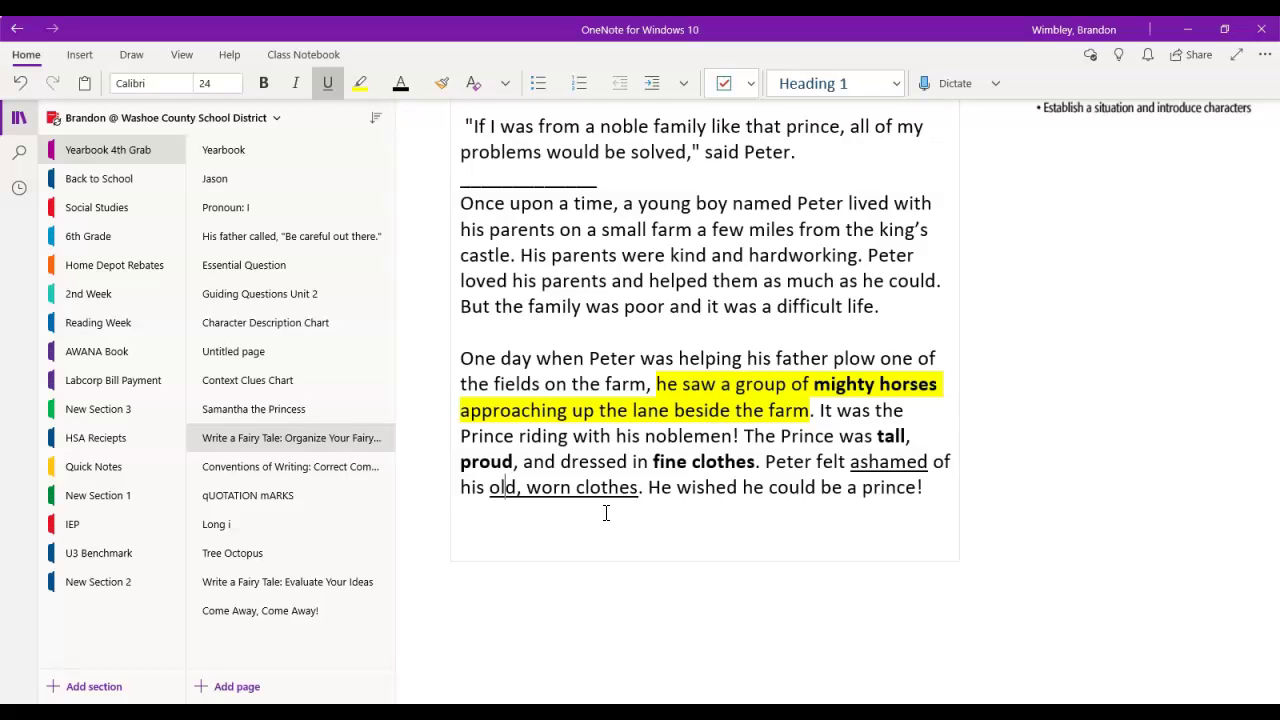
double_click(895, 438)
double_click(862, 386)
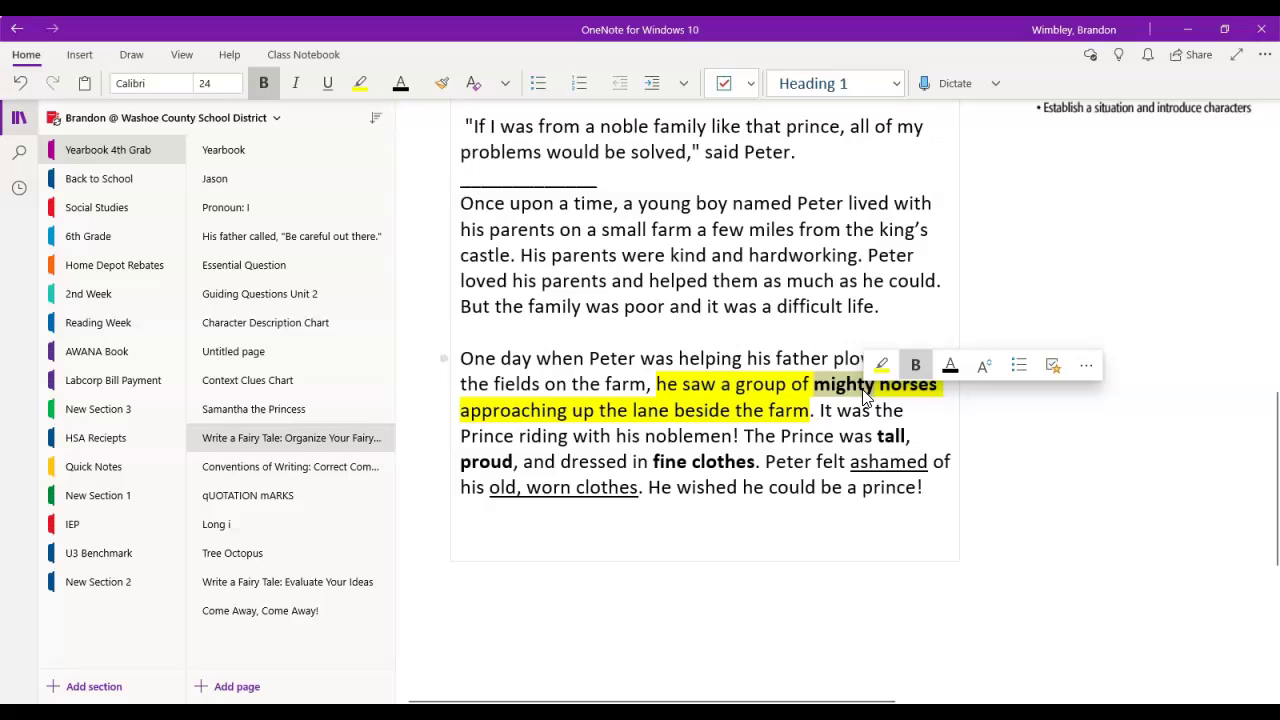
double_click(893, 437)
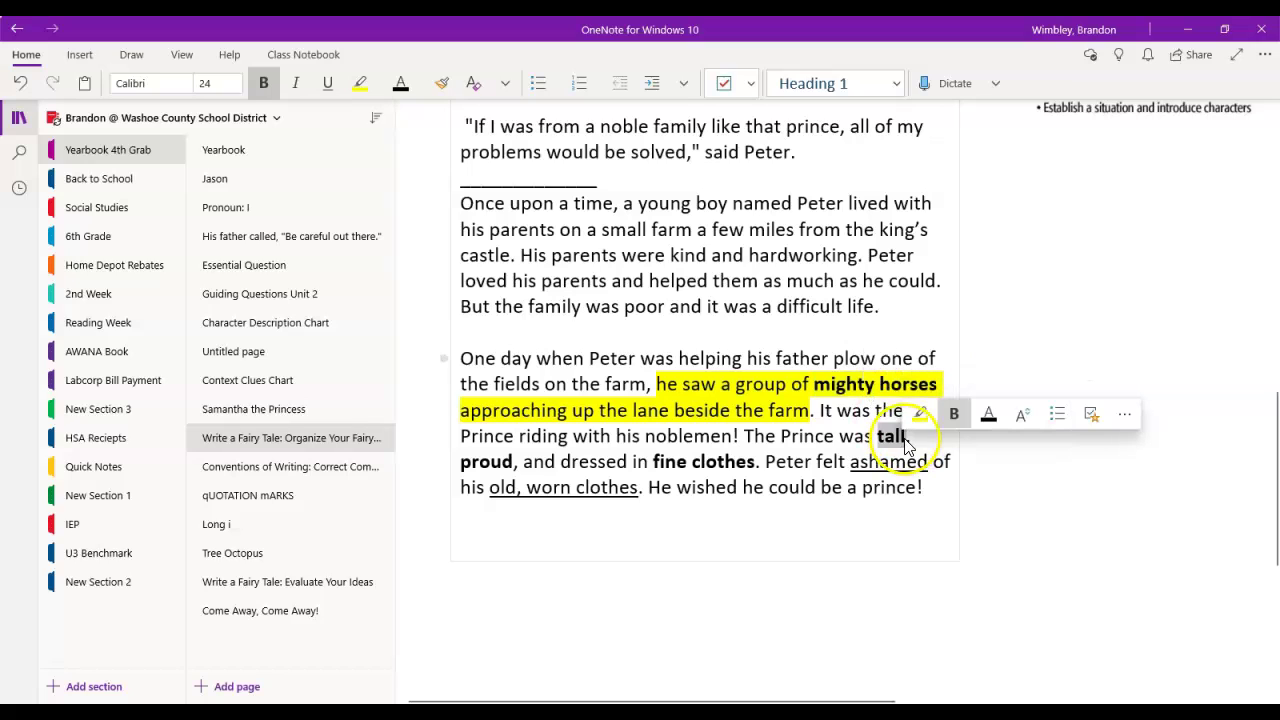
double_click(472, 462)
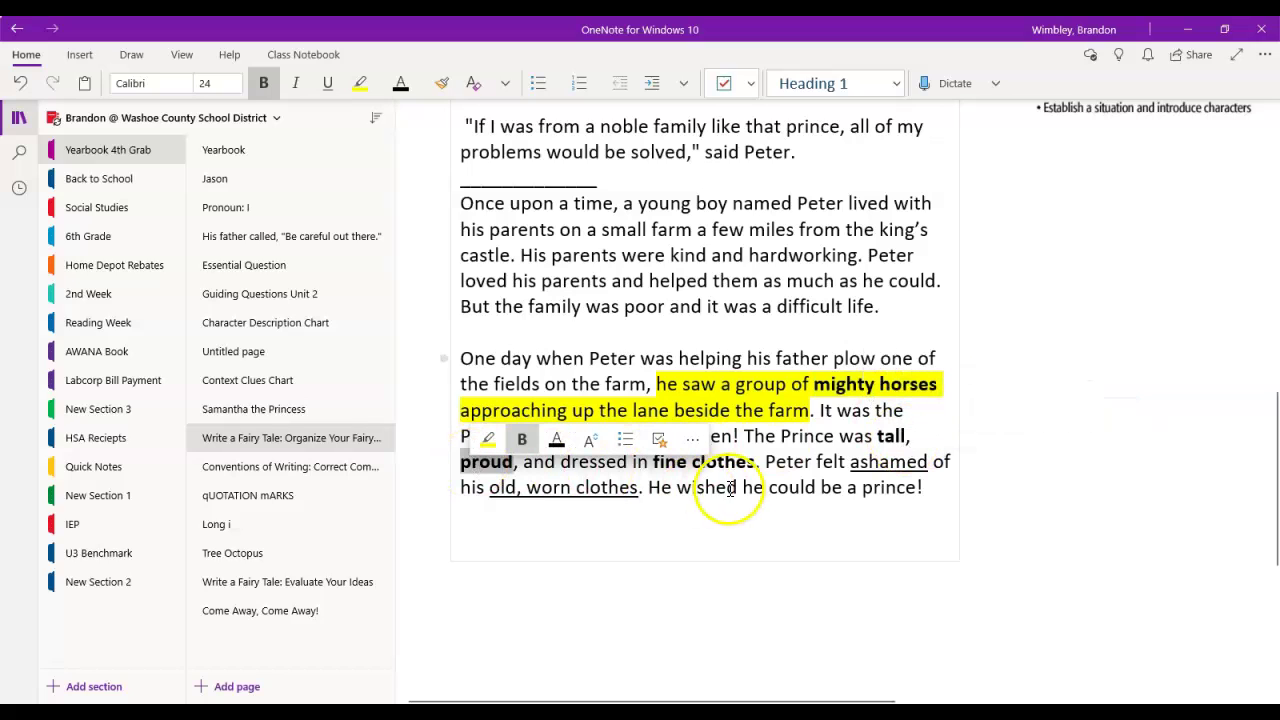
double_click(684, 462)
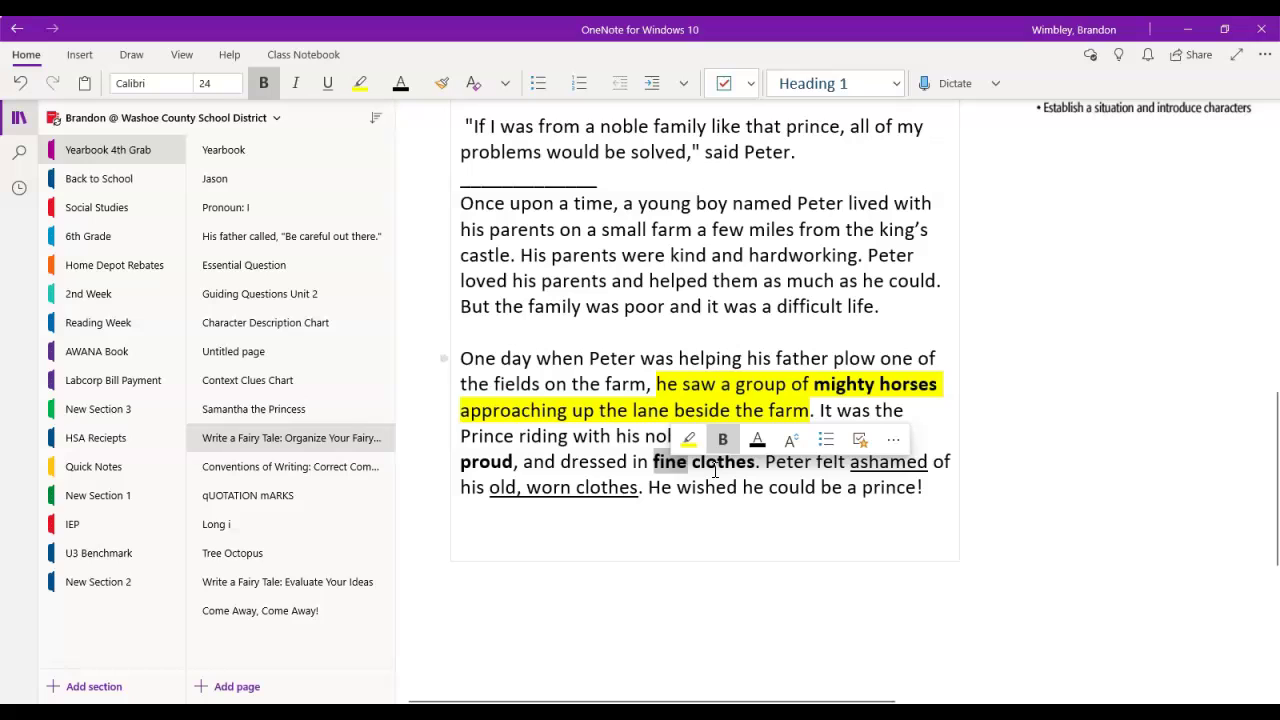
Step: Replace 'fine' with the spell-corrected 'exquisite' and remove the extra spaces before 'clothes'
type("equistiute")
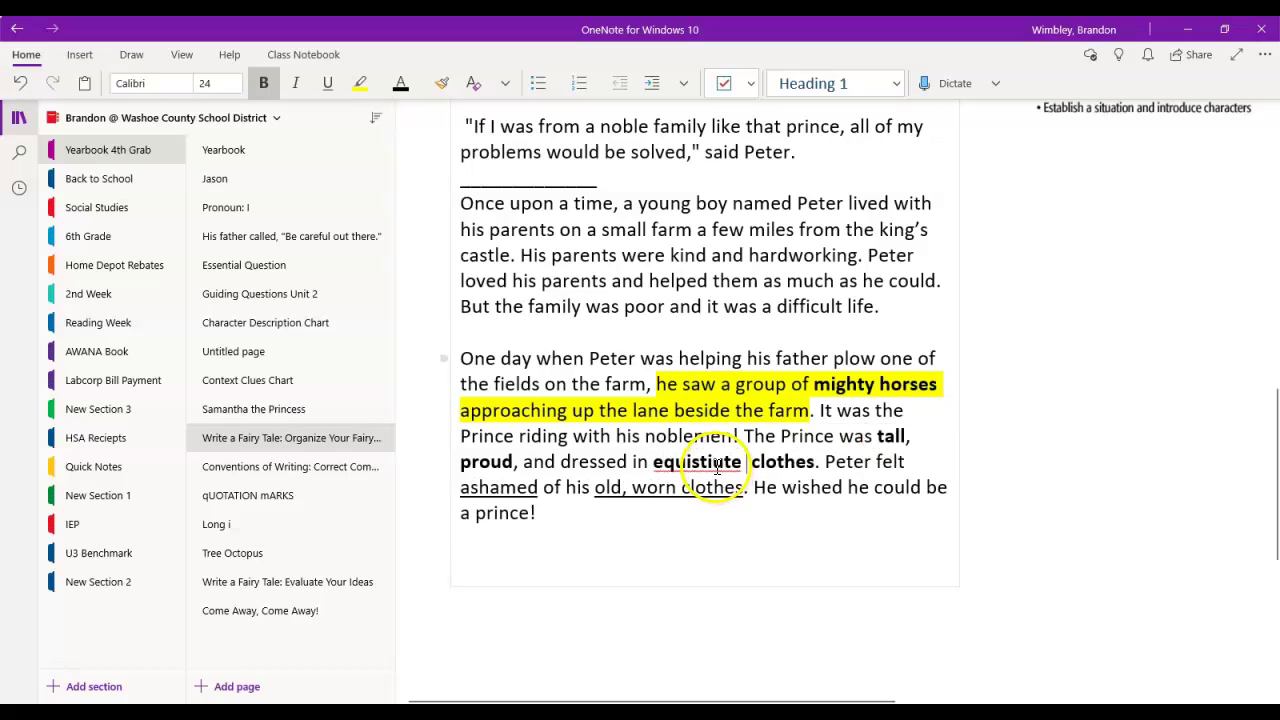
right_click(716, 468)
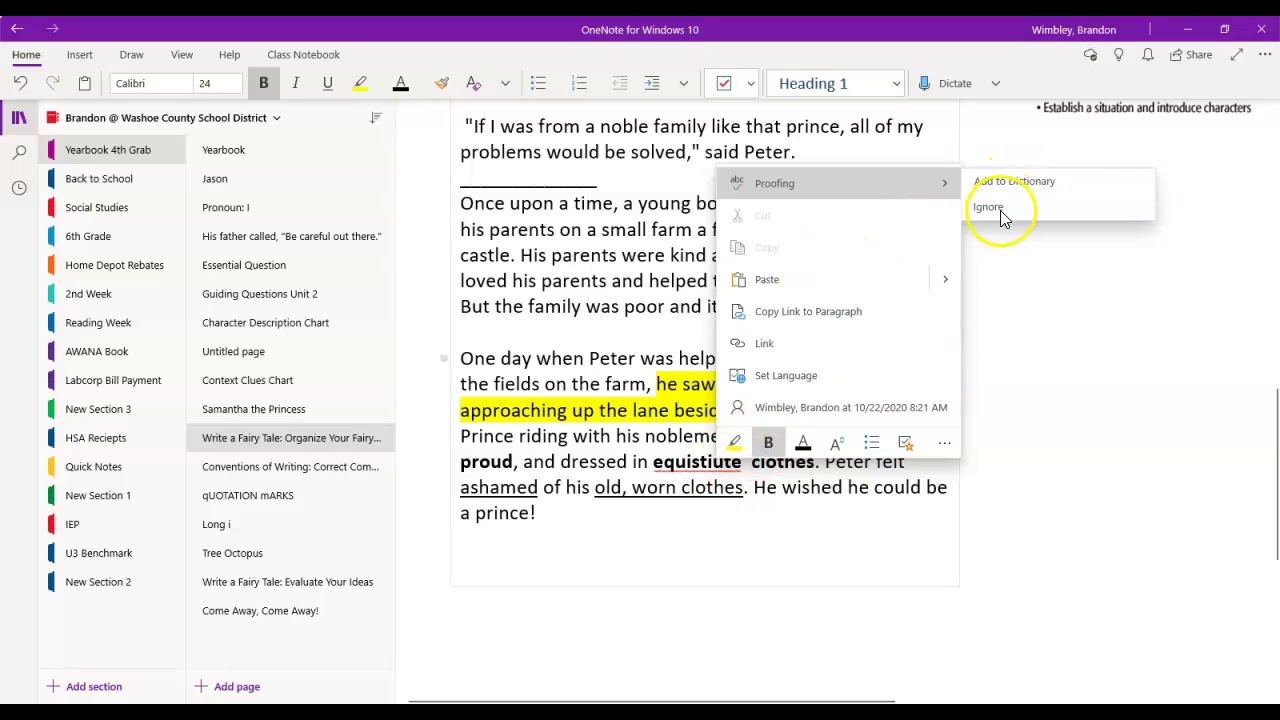
left_click(700, 465)
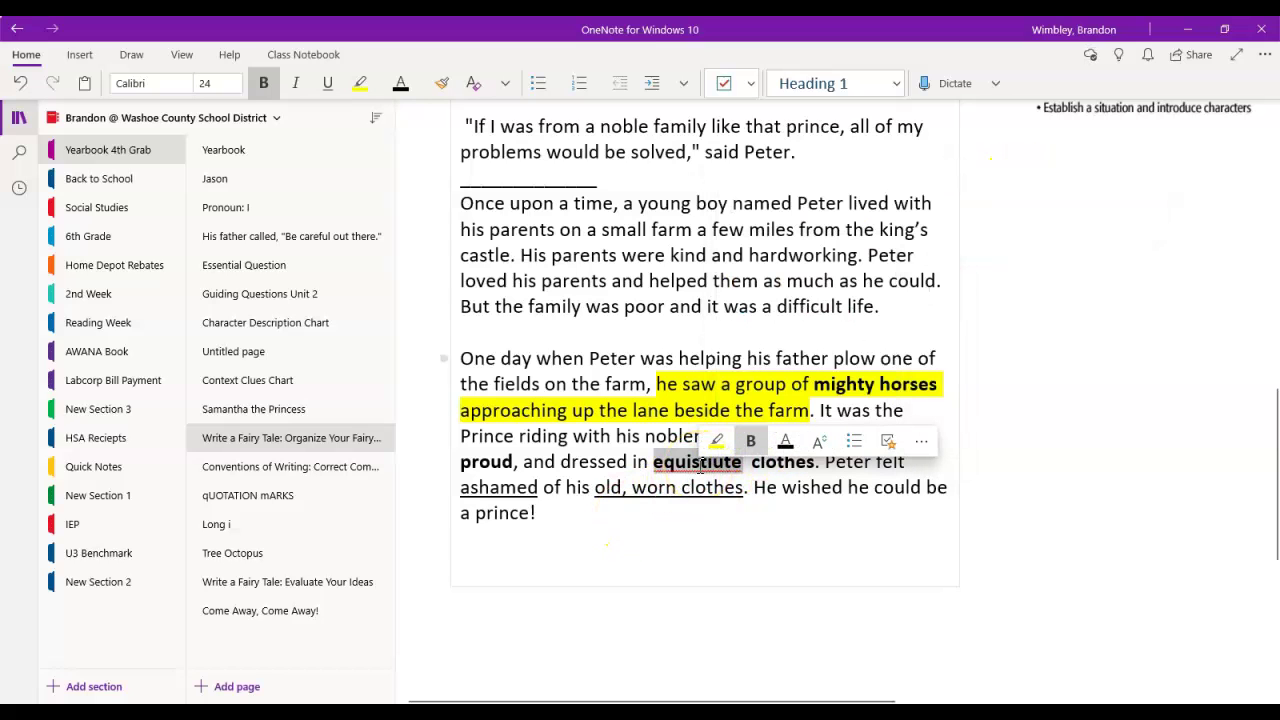
type("eq")
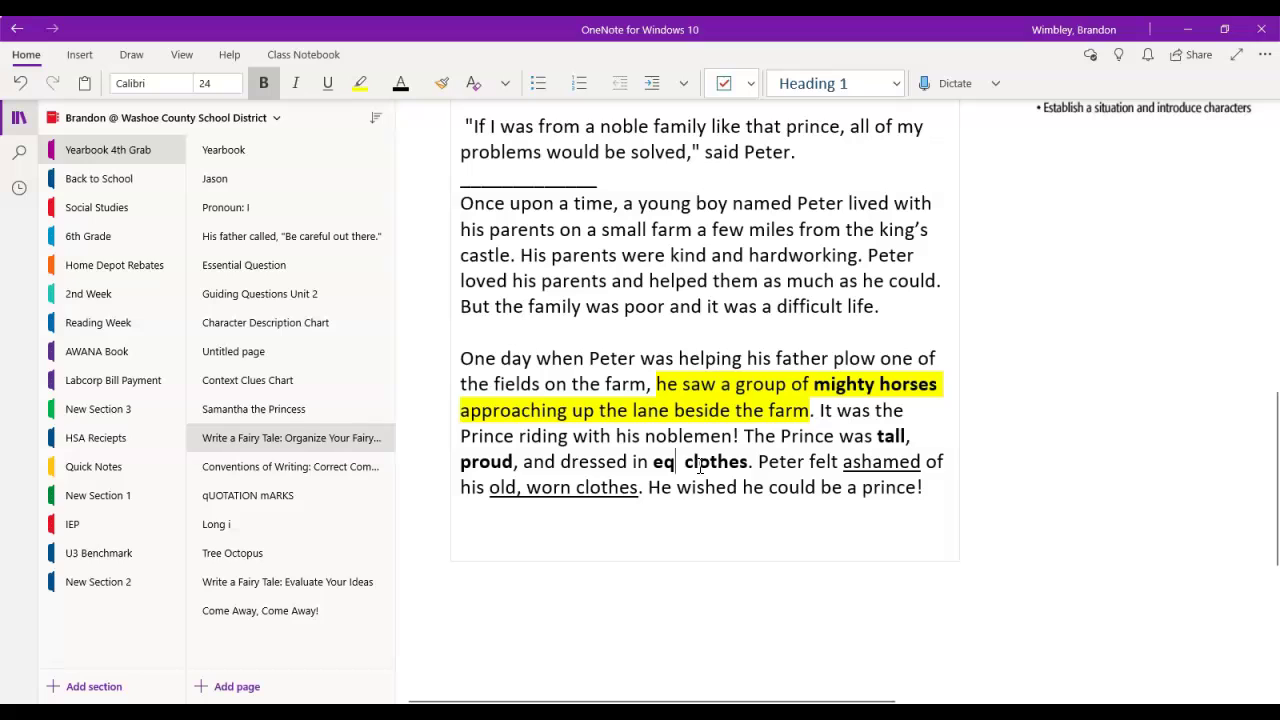
type("usitite")
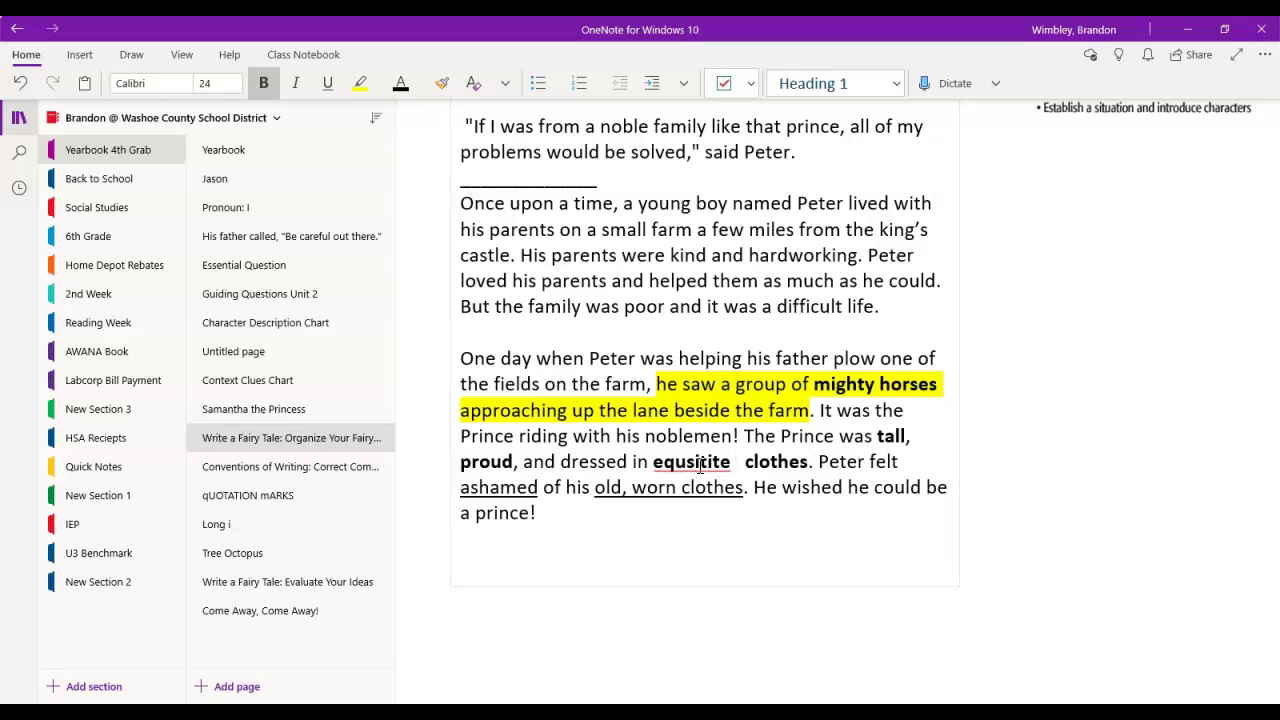
right_click(700, 466)
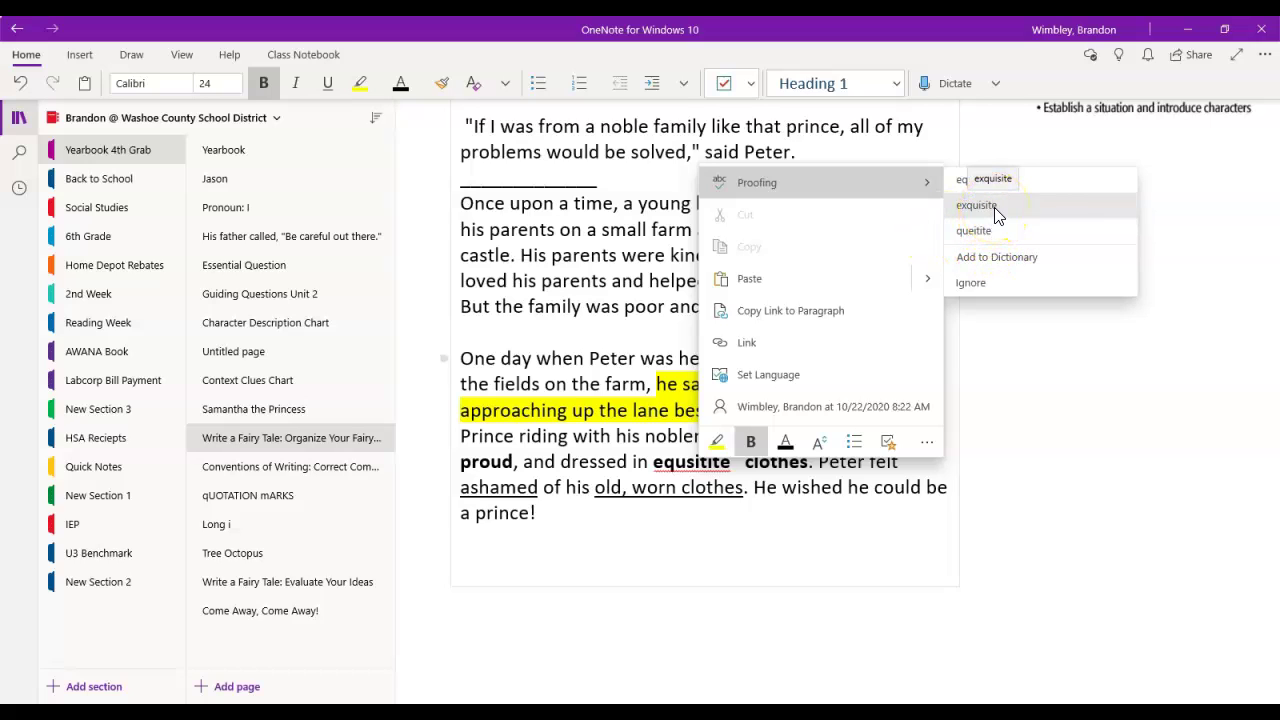
left_click(995, 214)
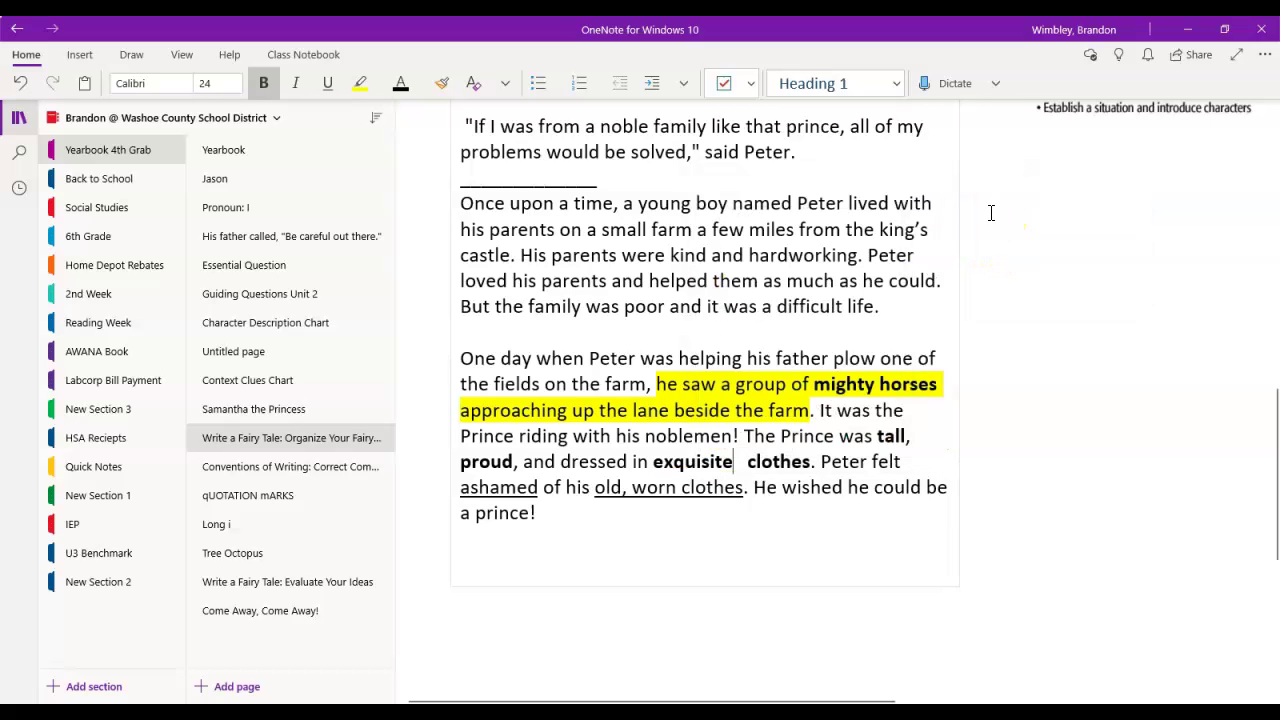
key("Delete")
key("Delete")
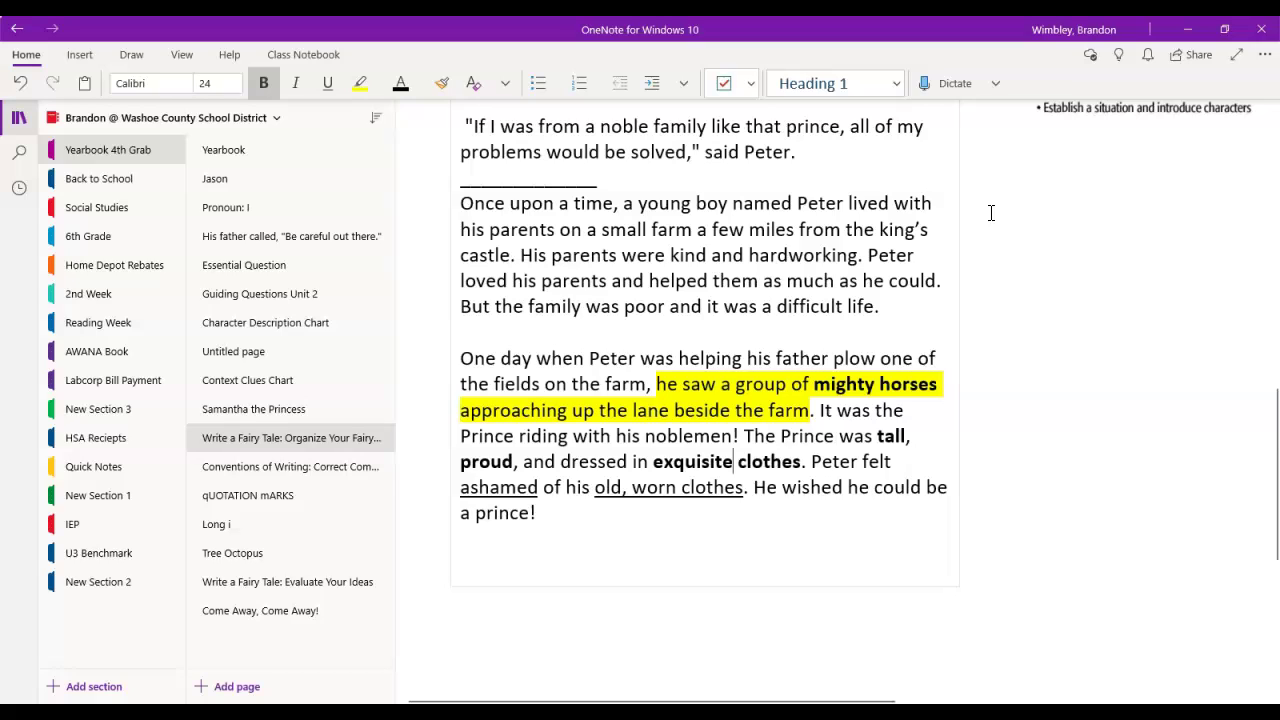